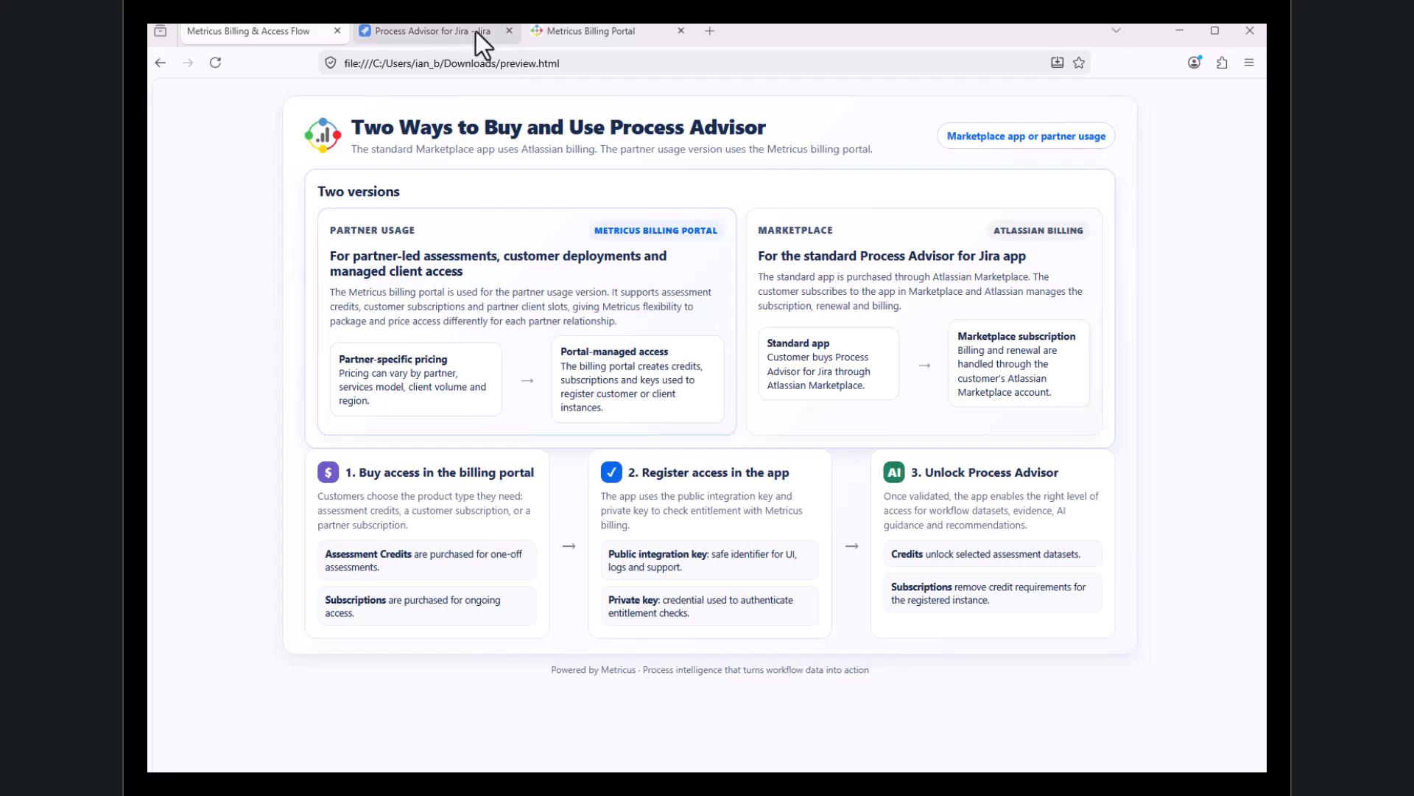
# Switch to the Process Advisor for Jira page and show the sample workflow datasets
pyautogui.click(431, 33)
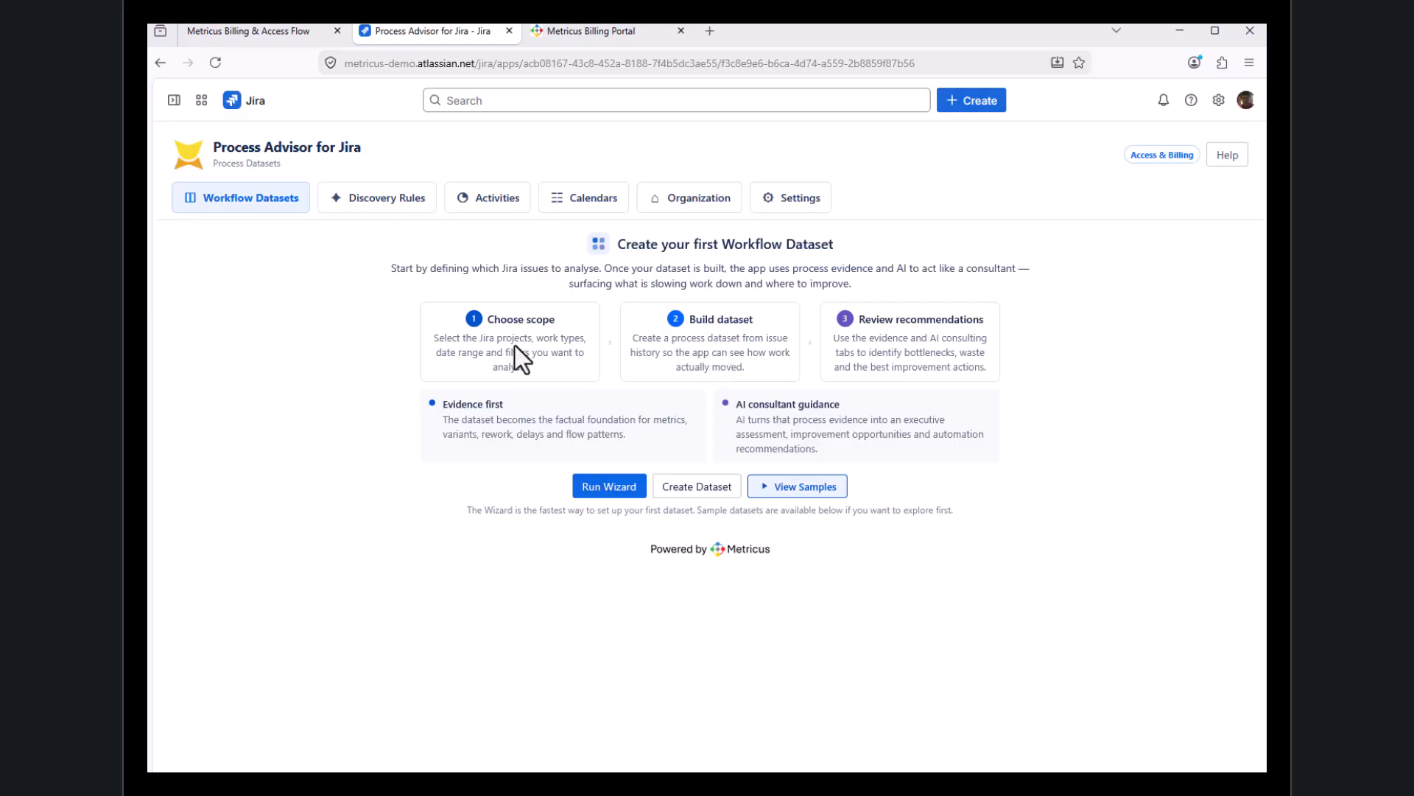
pyautogui.click(828, 486)
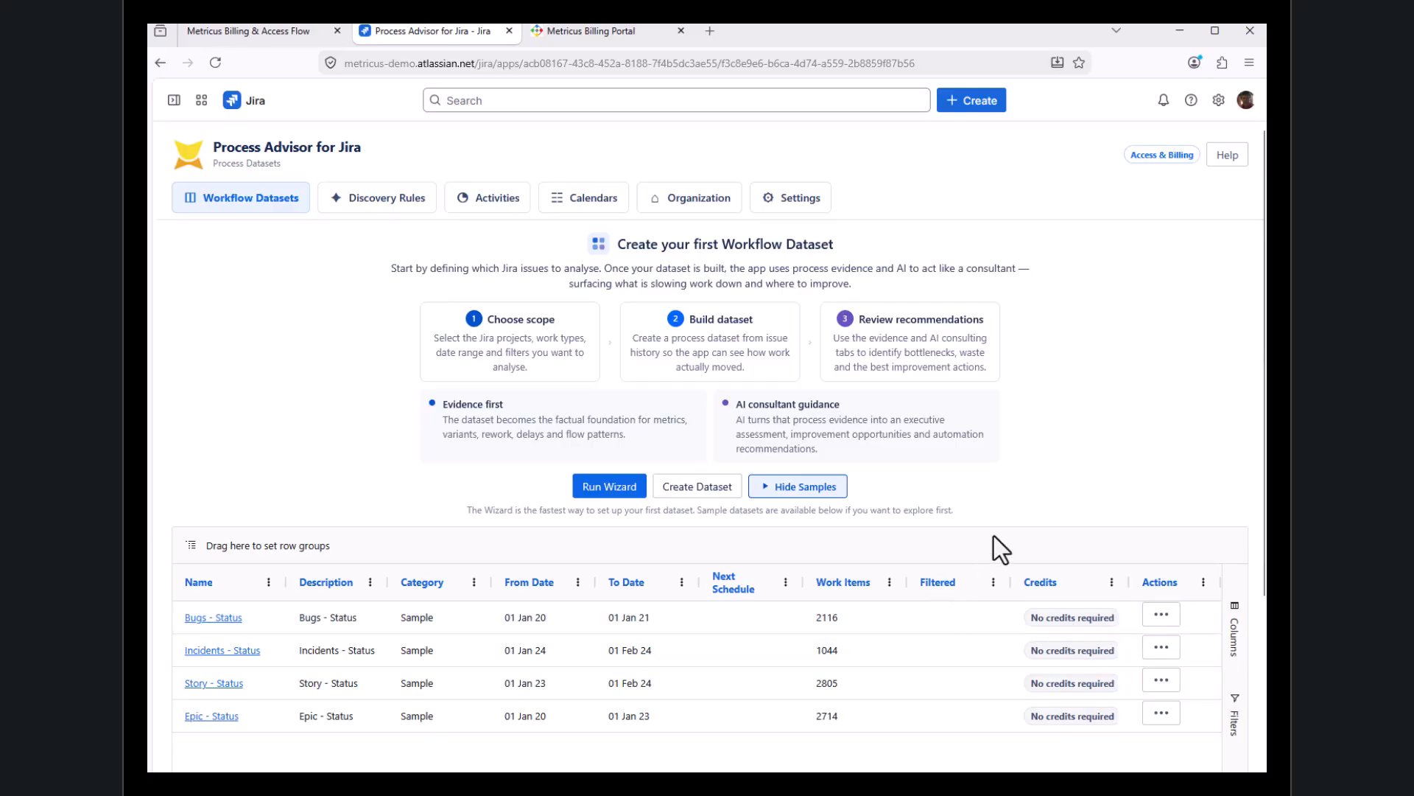
# Start the dataset wizard, keep Status as the activity field and include All Projects
pyautogui.click(622, 486)
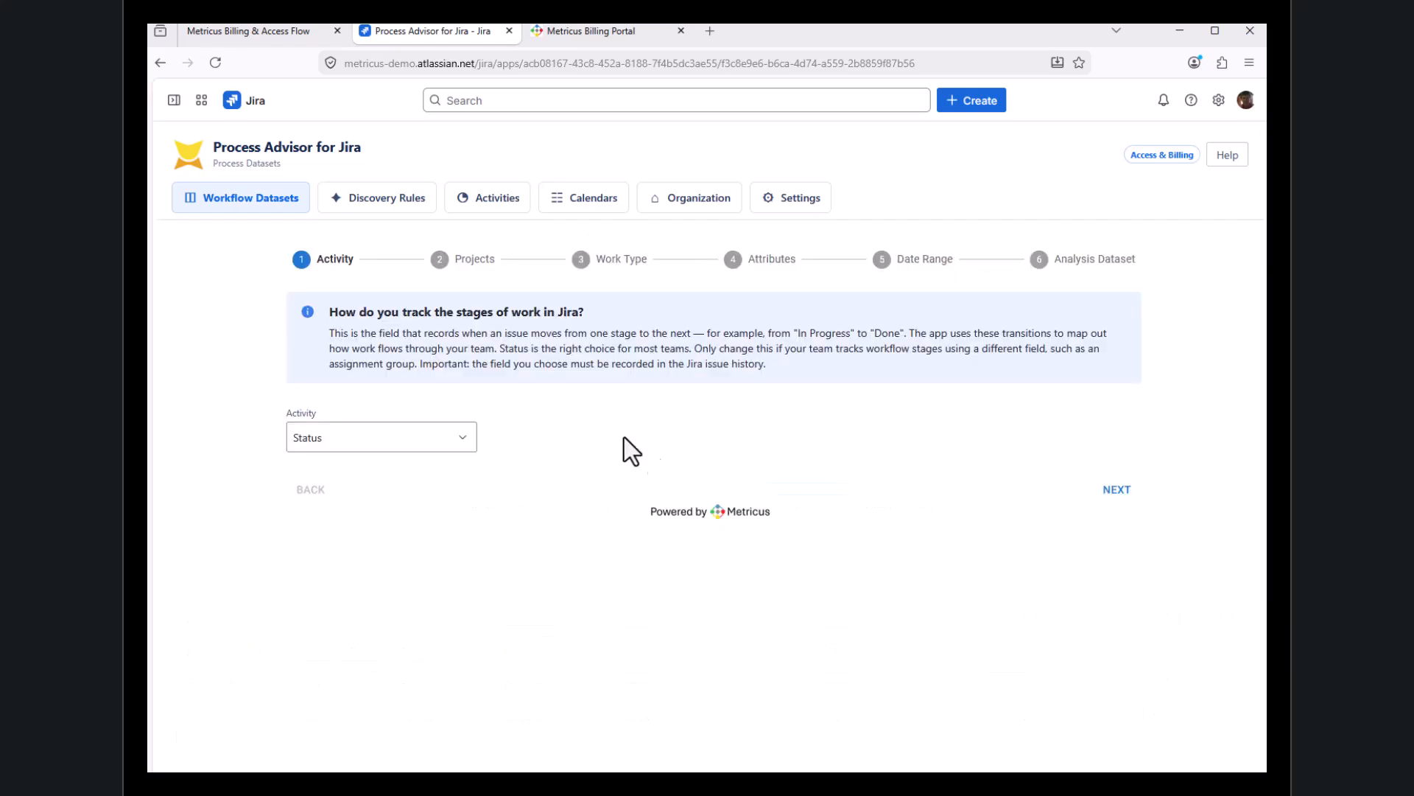
pyautogui.click(1116, 490)
pyautogui.click(449, 440)
pyautogui.click(399, 477)
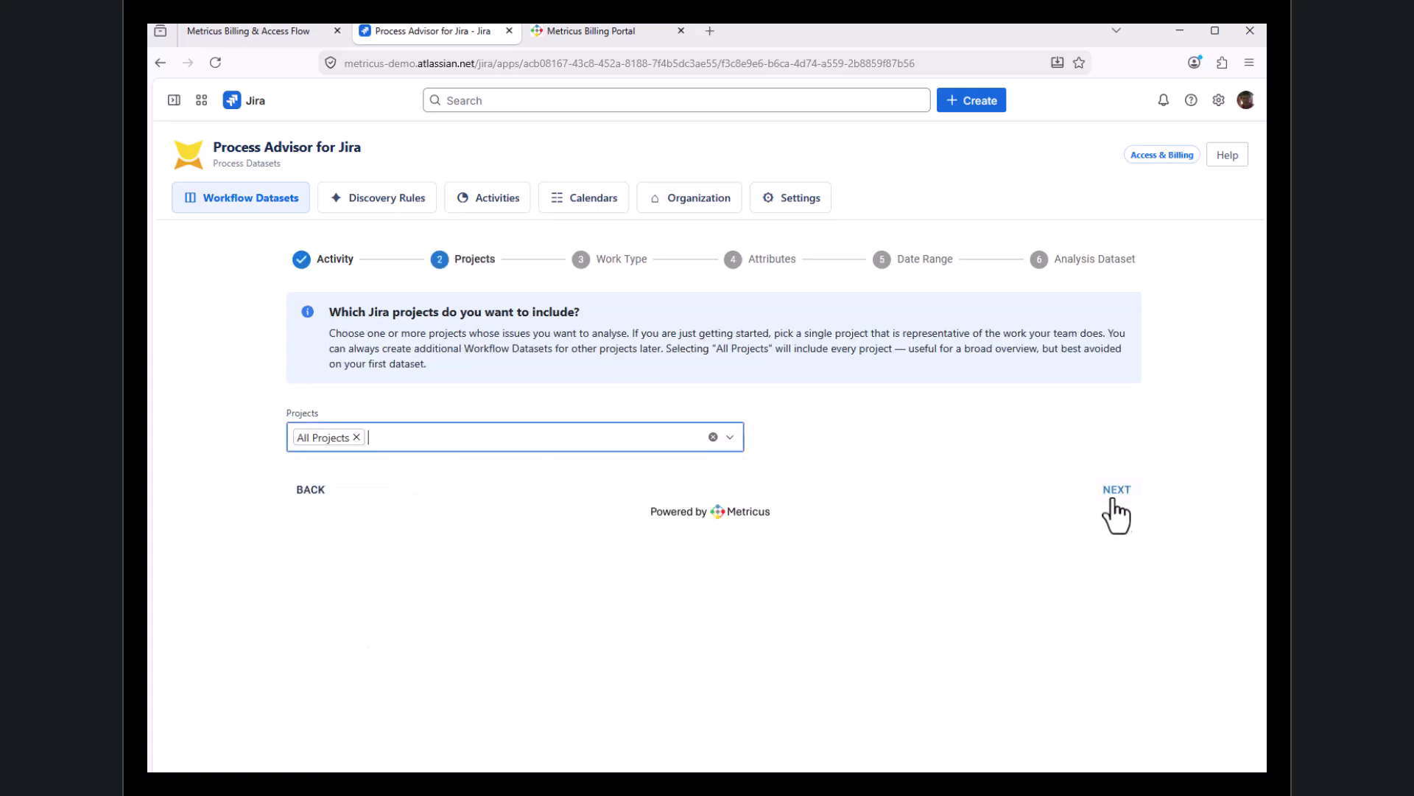
pyautogui.click(1116, 491)
# Choose [System] Service request as the work type to analyse and continue to the attributes
pyautogui.click(412, 445)
pyautogui.scroll(-6, 457, 611)
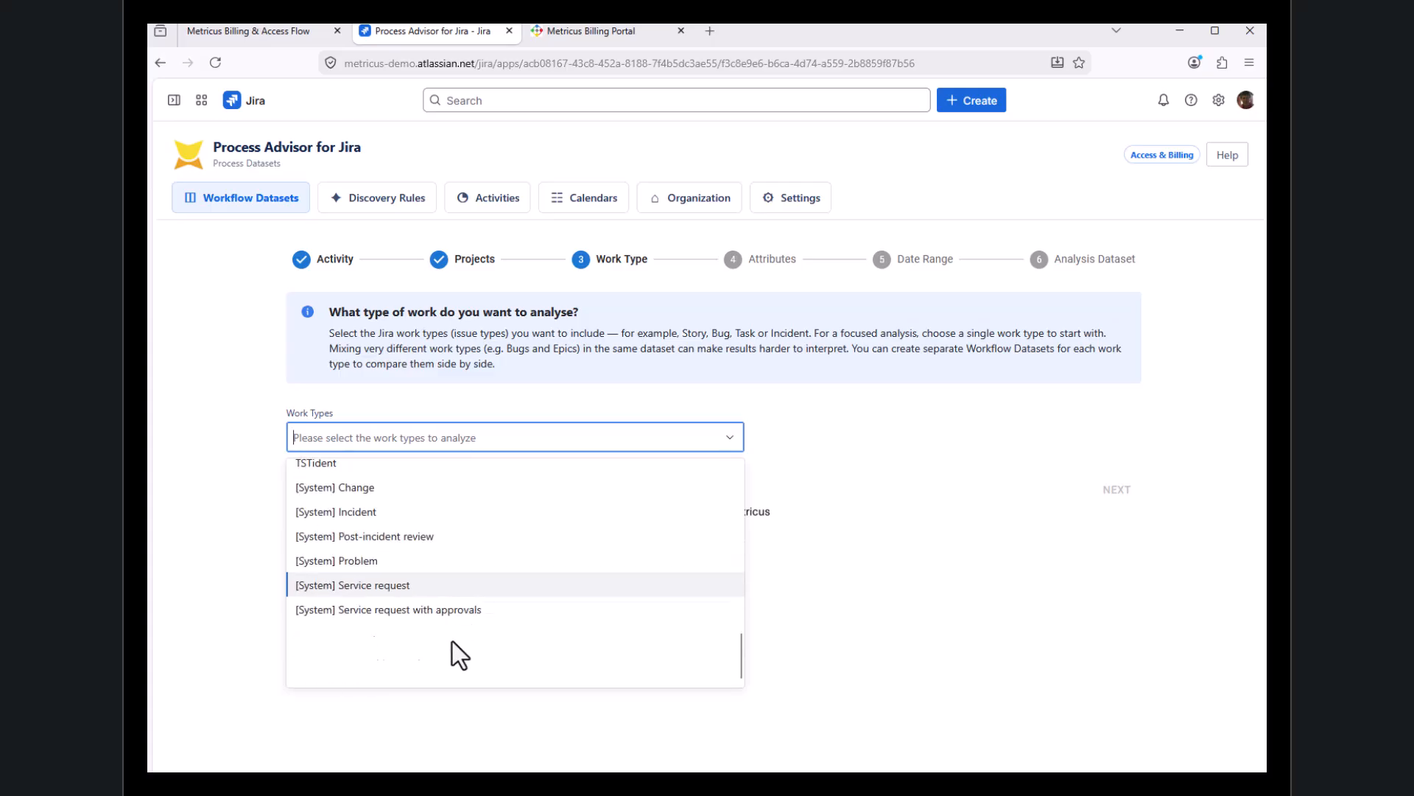
pyautogui.click(365, 577)
pyautogui.click(1111, 490)
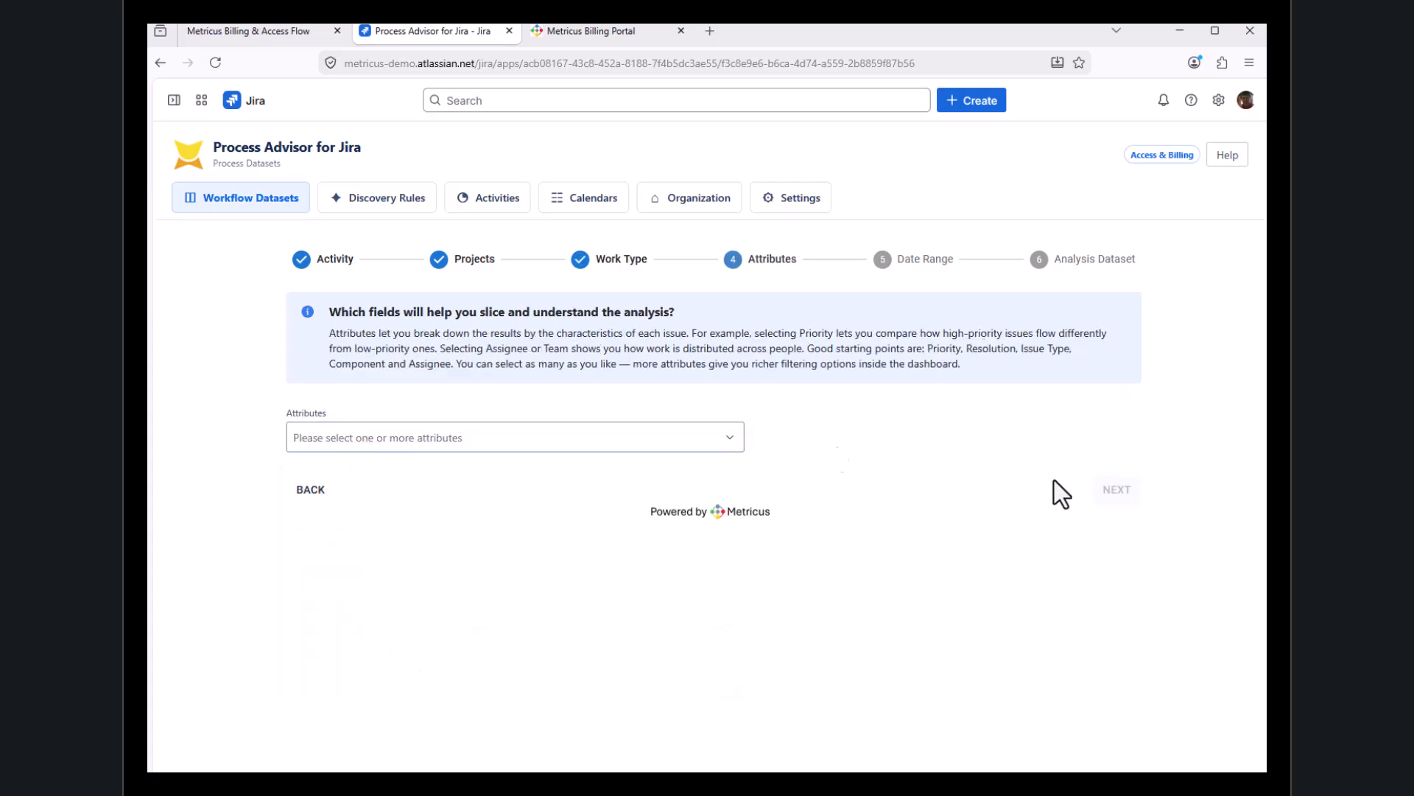
# Add Assignment Group as the attribute for slicing the analysis and continue to the date range
pyautogui.click(409, 442)
pyautogui.click(392, 673)
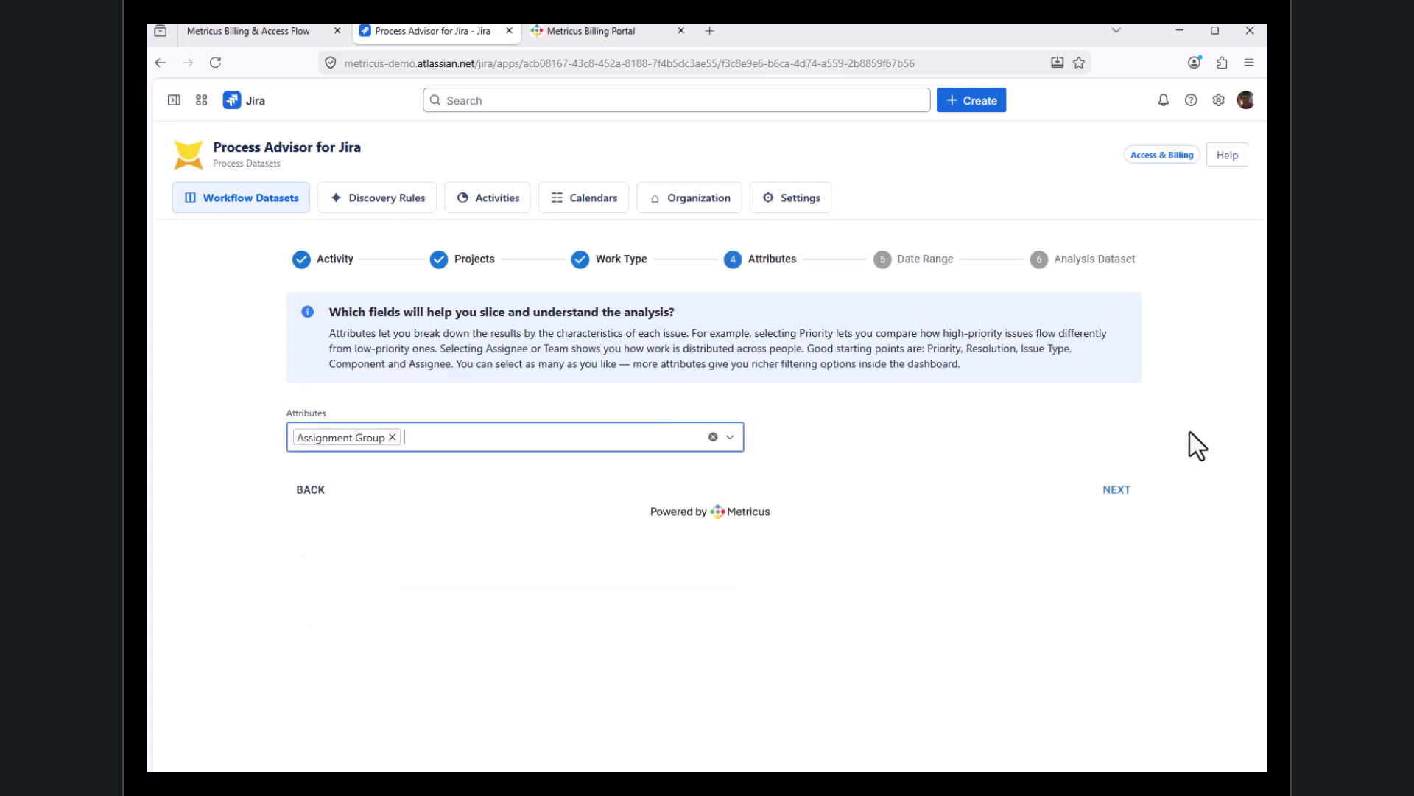
pyautogui.click(1126, 501)
# Set the dataset's From Date to 1/1/2020 and continue to the final wizard stage
pyautogui.click(364, 433)
pyautogui.write('1/1/2020')
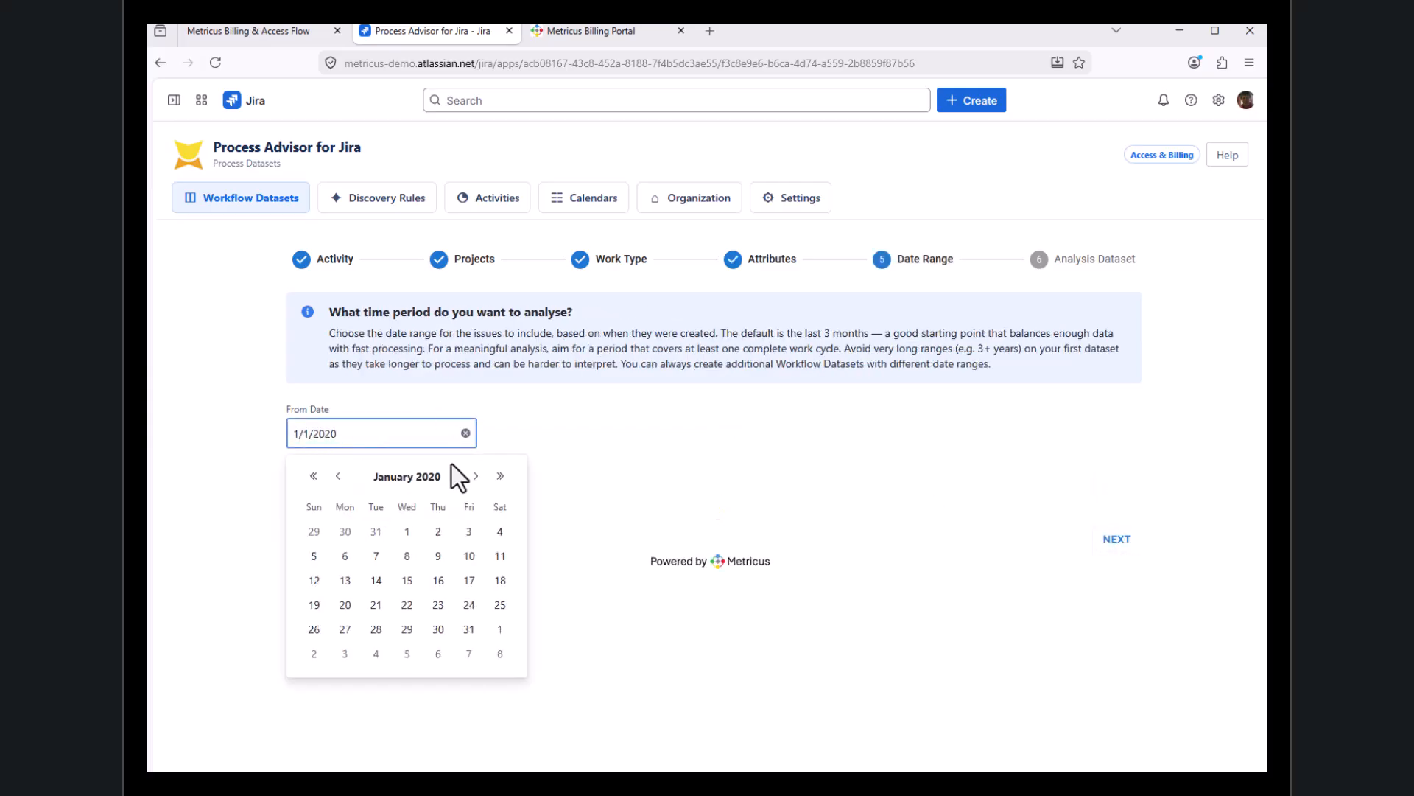
pyautogui.click(407, 533)
pyautogui.click(1117, 539)
# Validate the selections, save the dataset as "Demo Billing" and open it in Process Advisor
pyautogui.click(303, 411)
pyautogui.click(363, 554)
pyautogui.write('Demo B')
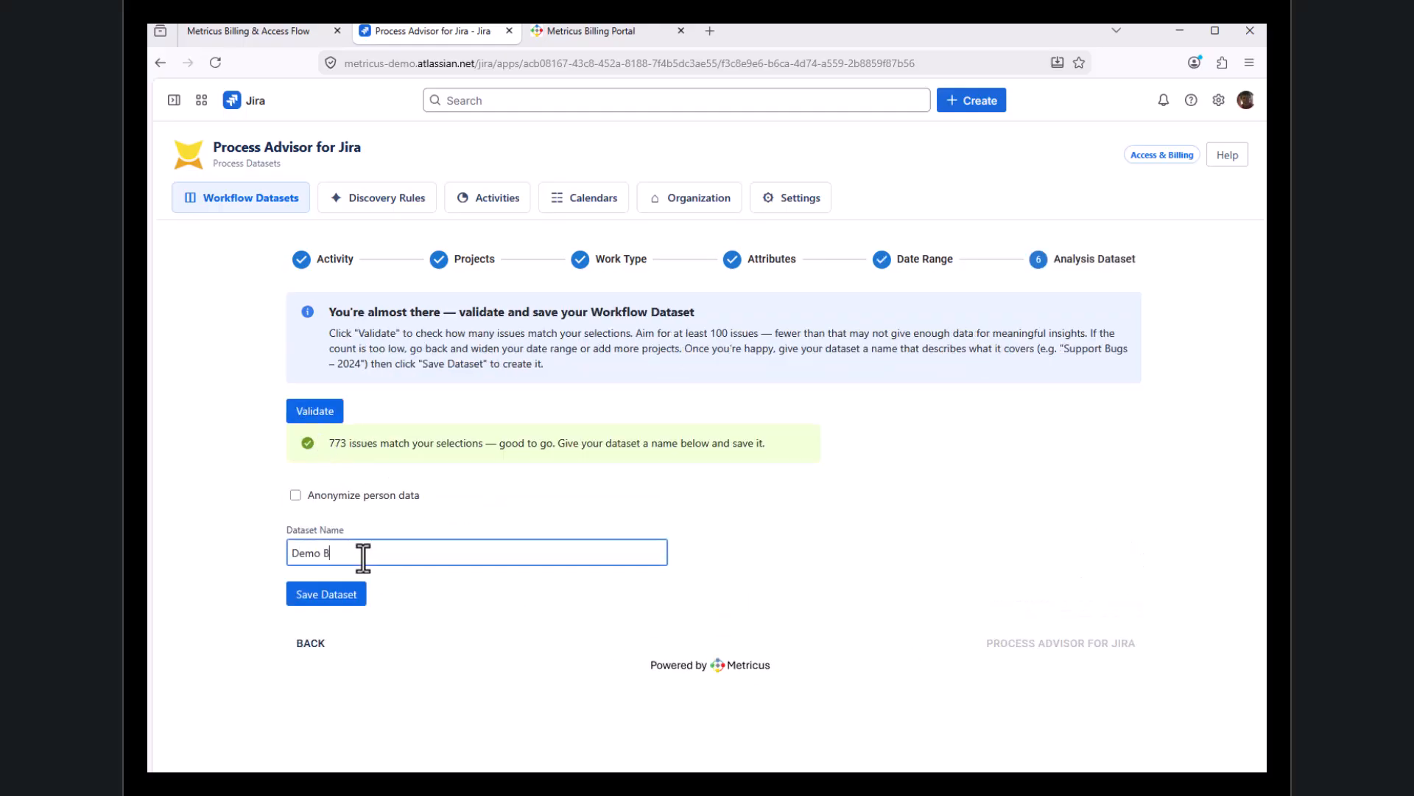
pyautogui.write('illing')
pyautogui.click(599, 590)
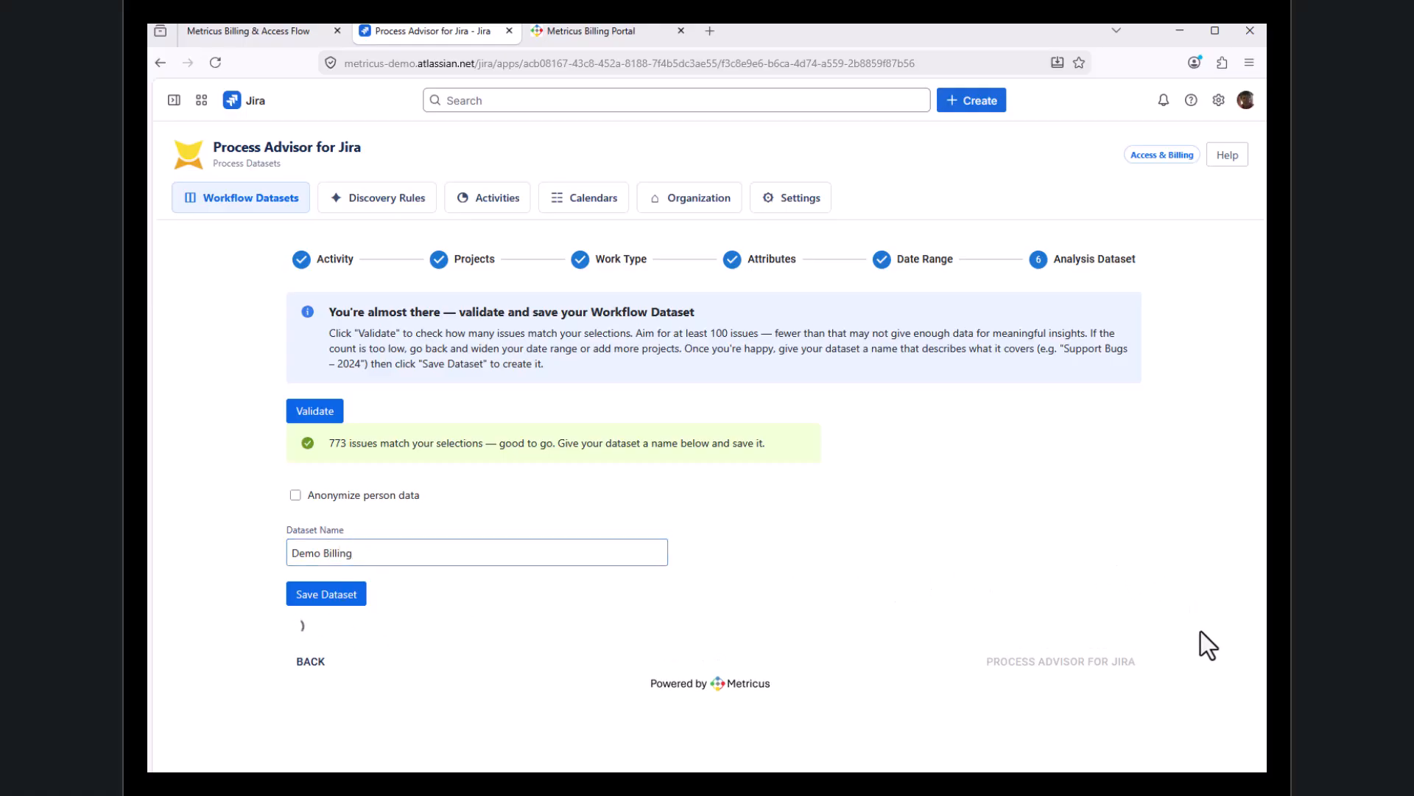
pyautogui.click(1109, 667)
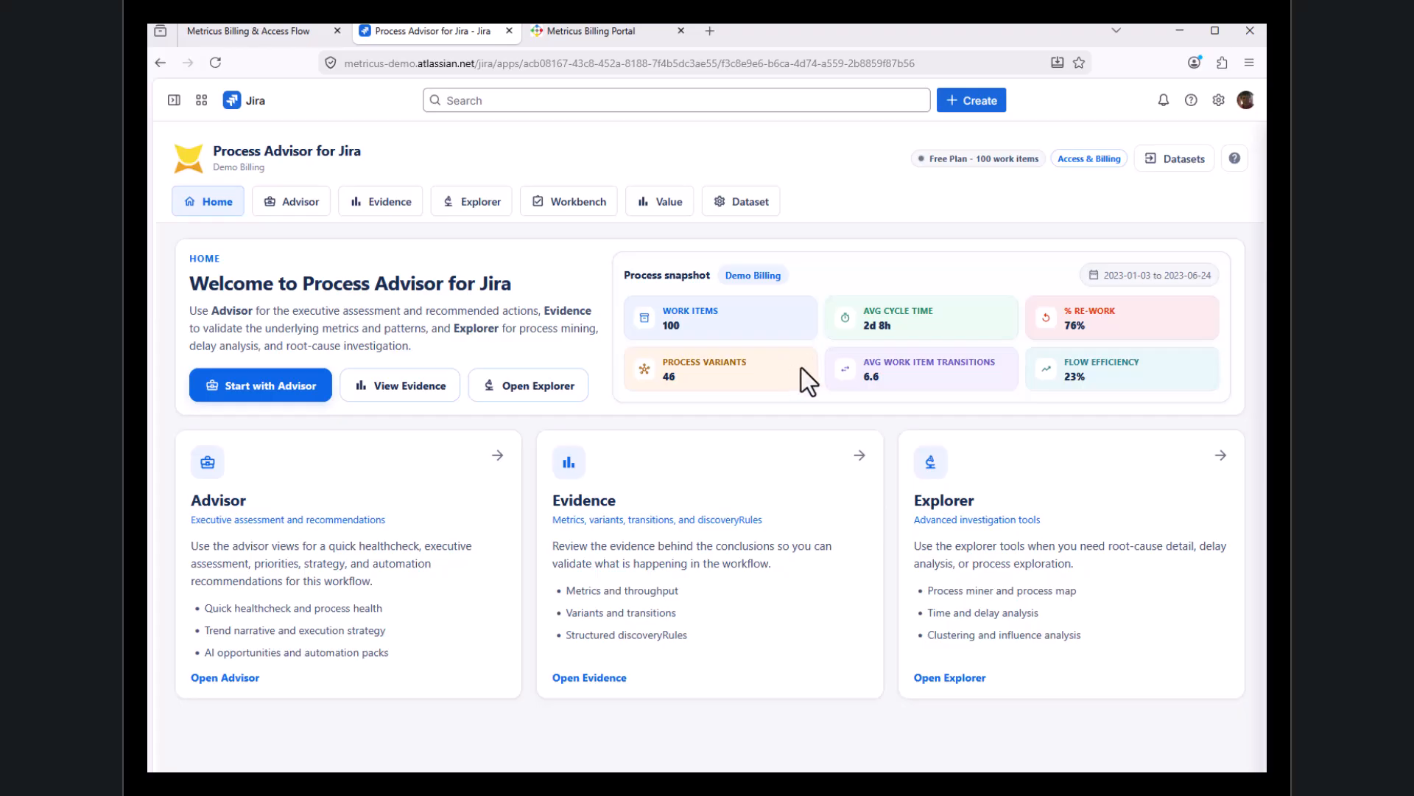
# Review the dataset's Explorer process map, Evidence process metrics and segments, and the Advisor's opportunity options
pyautogui.click(475, 208)
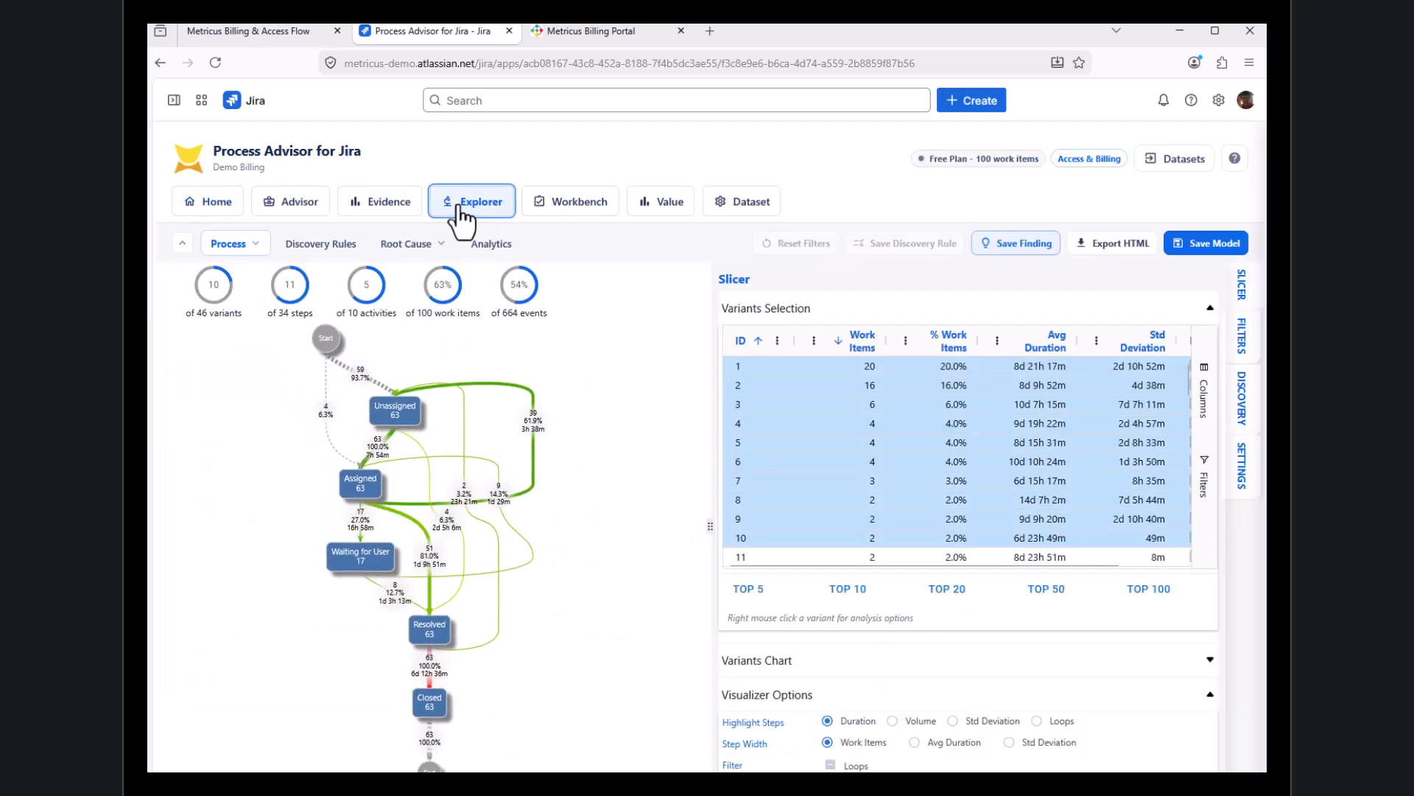
pyautogui.click(383, 213)
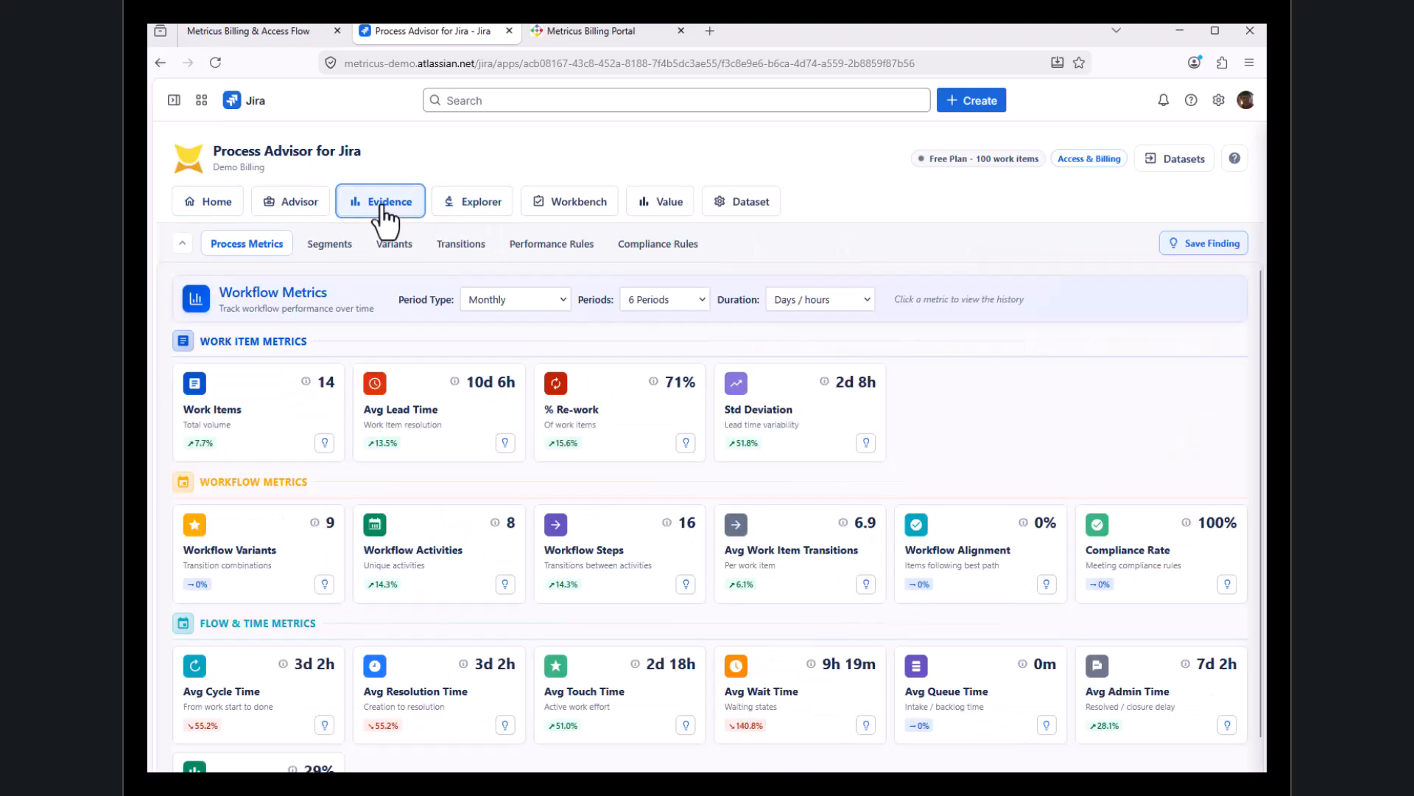
pyautogui.click(332, 243)
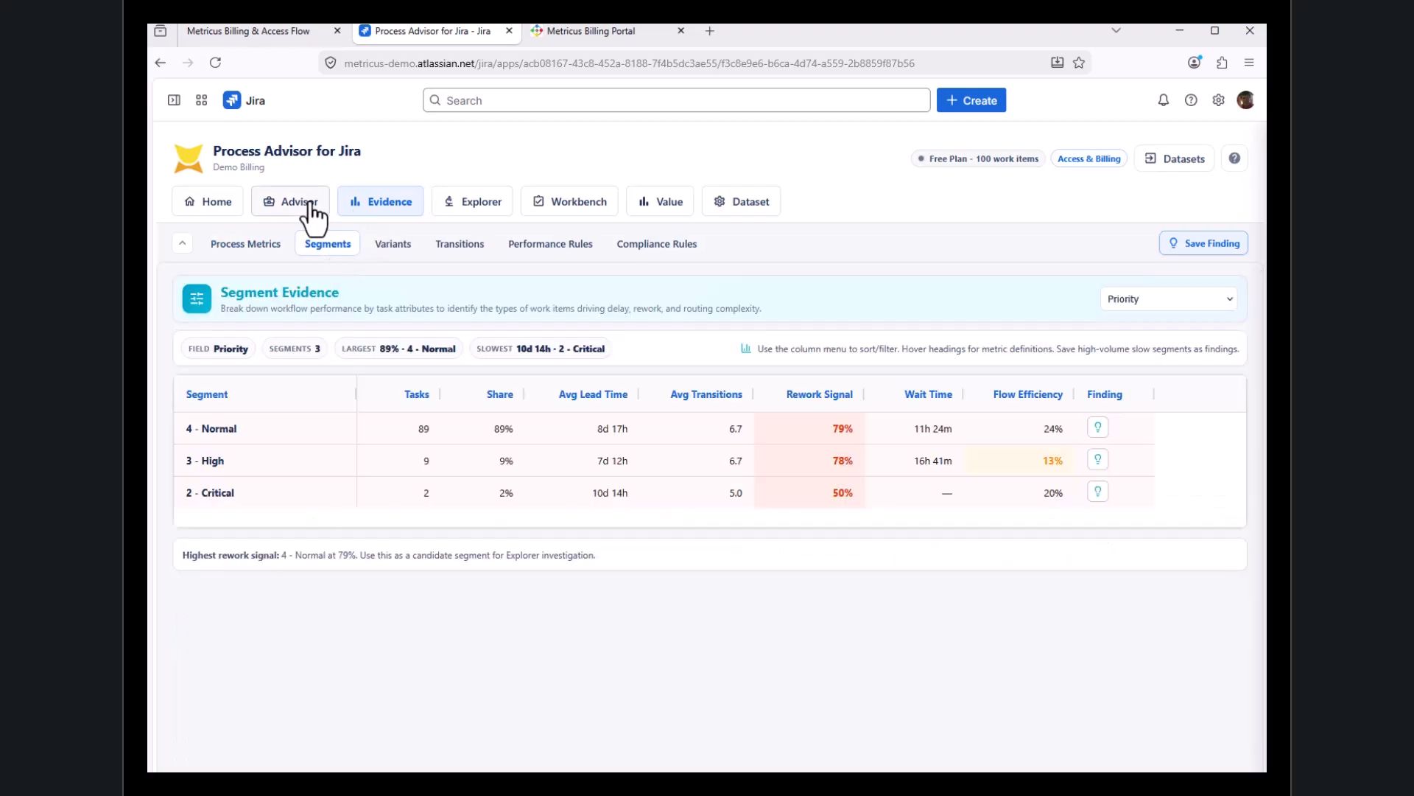
pyautogui.click(306, 210)
pyautogui.click(349, 246)
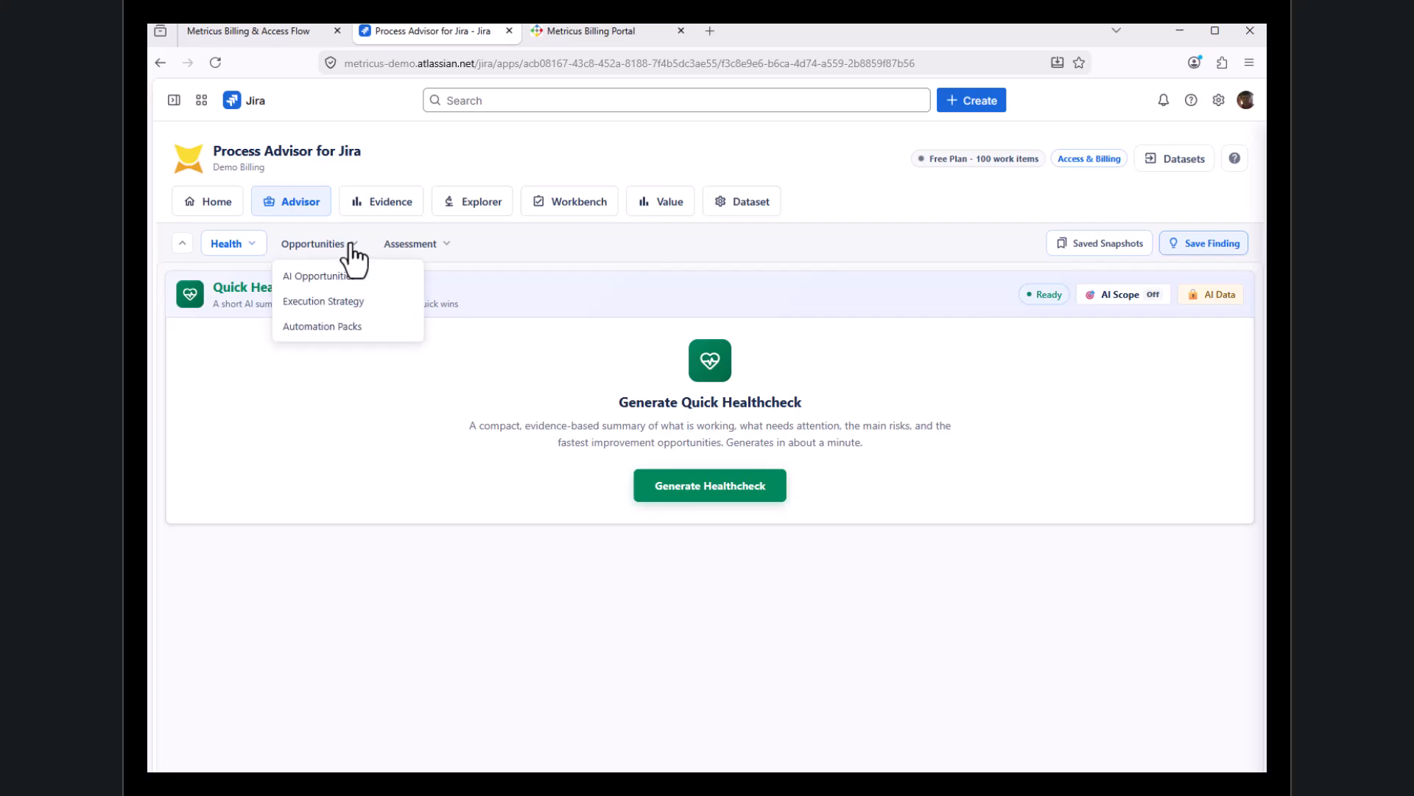
pyautogui.click(605, 144)
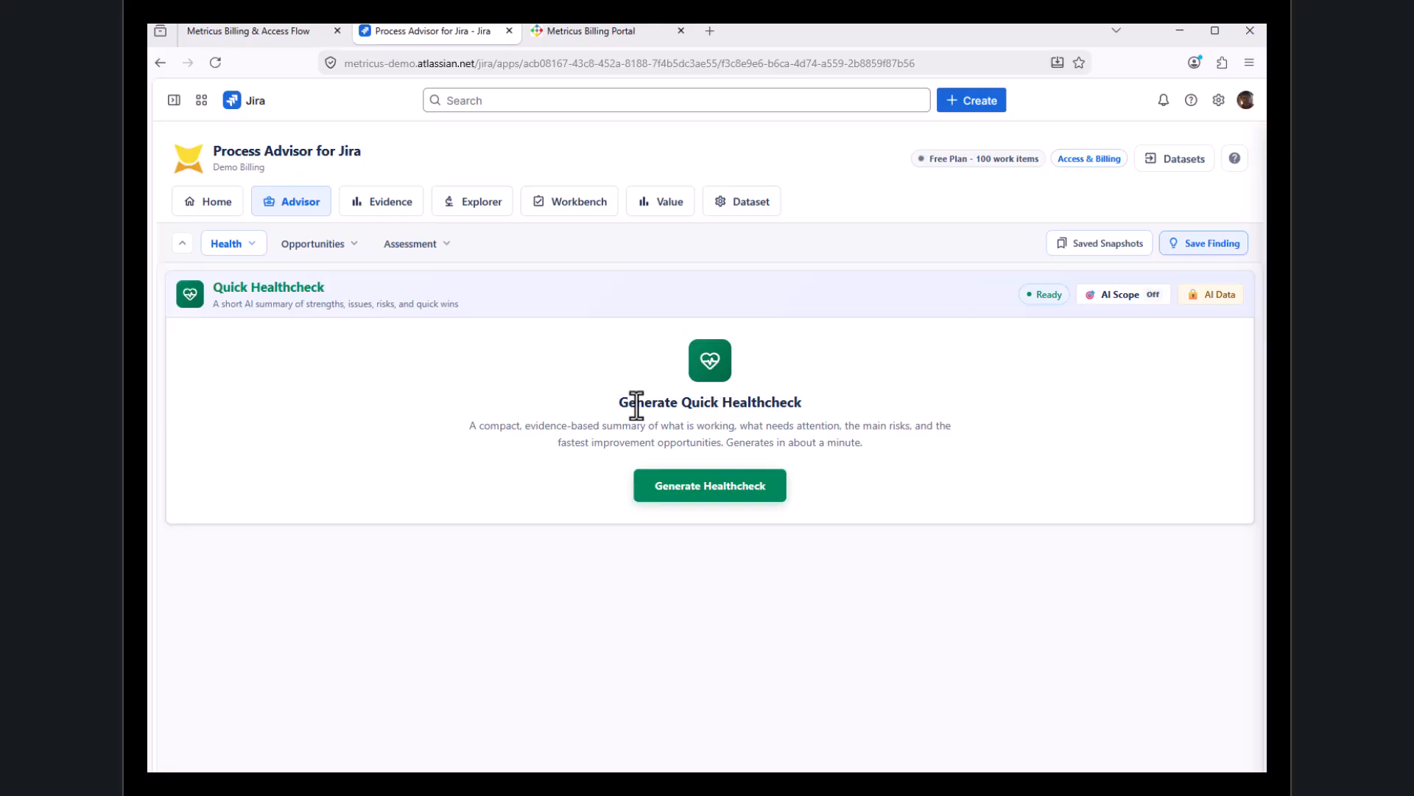
# Switch to the Metricus Billing Portal and sign in as a customer with the existing Google account
pyautogui.moveTo(605, 42)
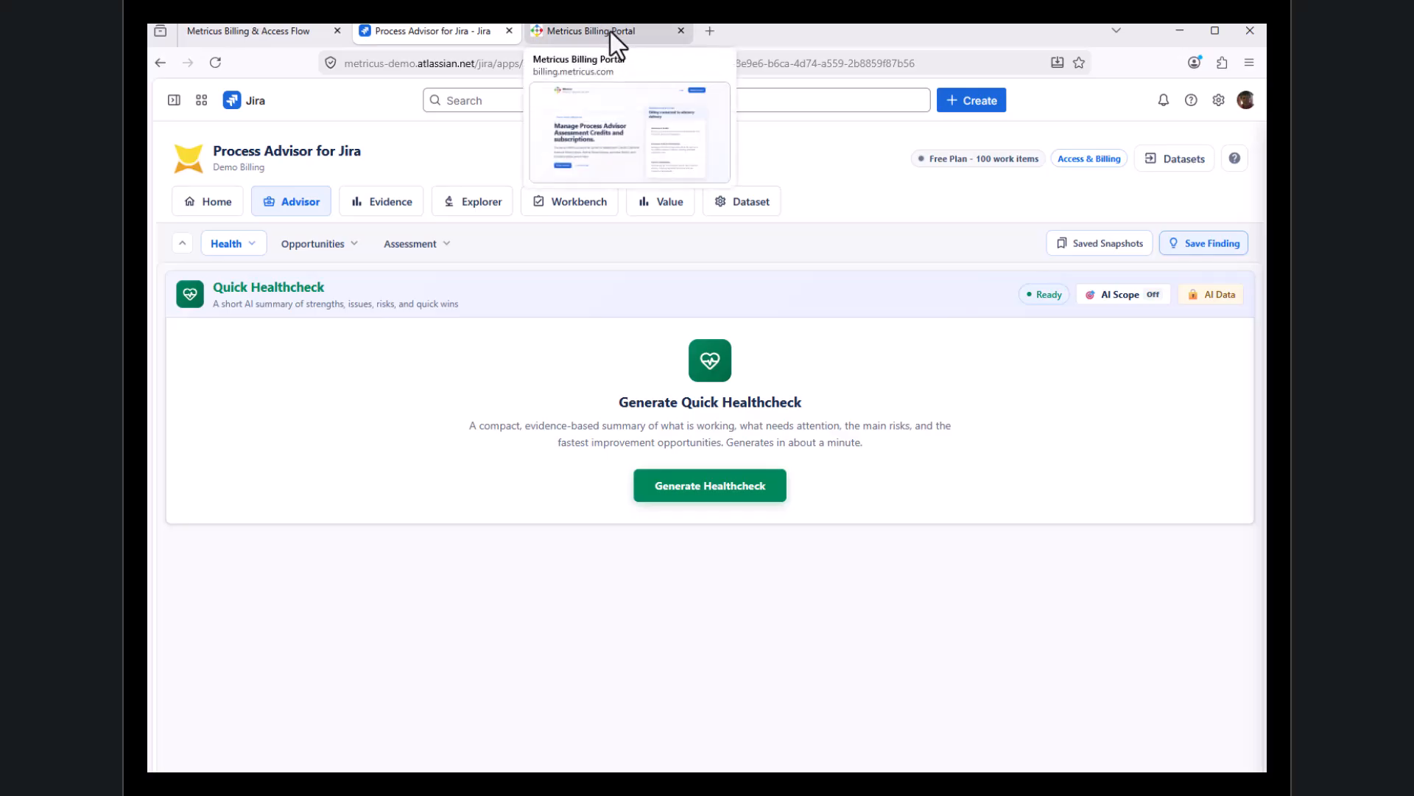
pyautogui.click(613, 32)
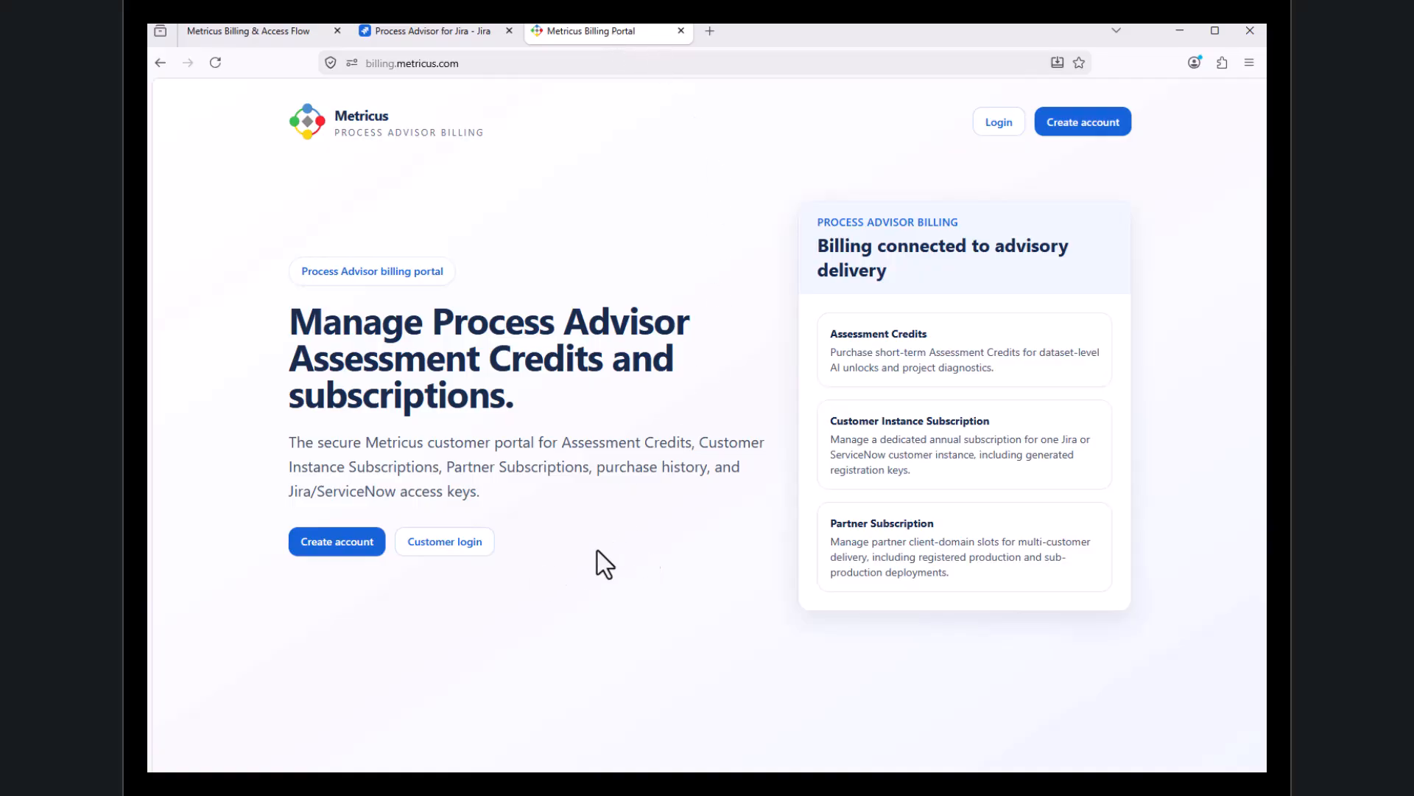
pyautogui.click(454, 545)
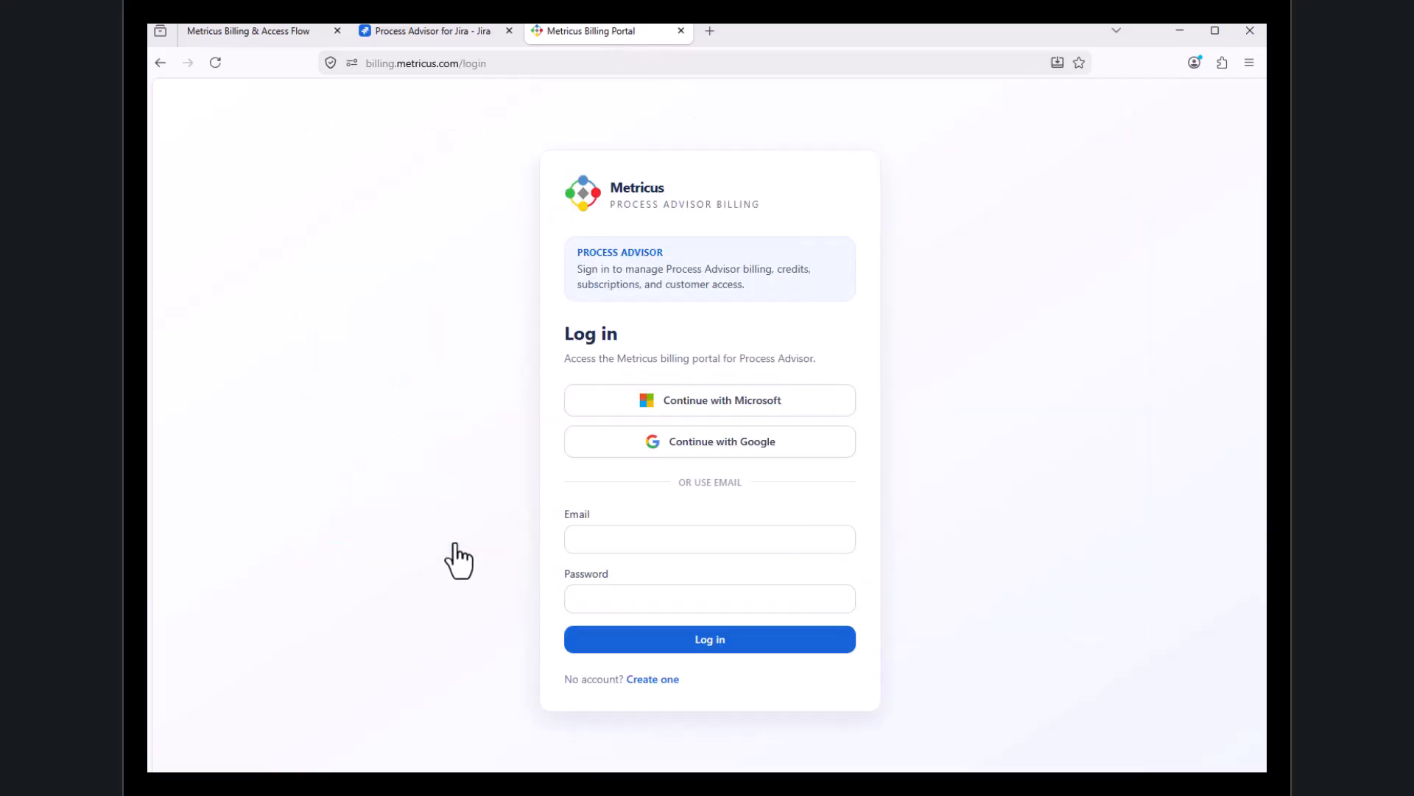
pyautogui.click(760, 443)
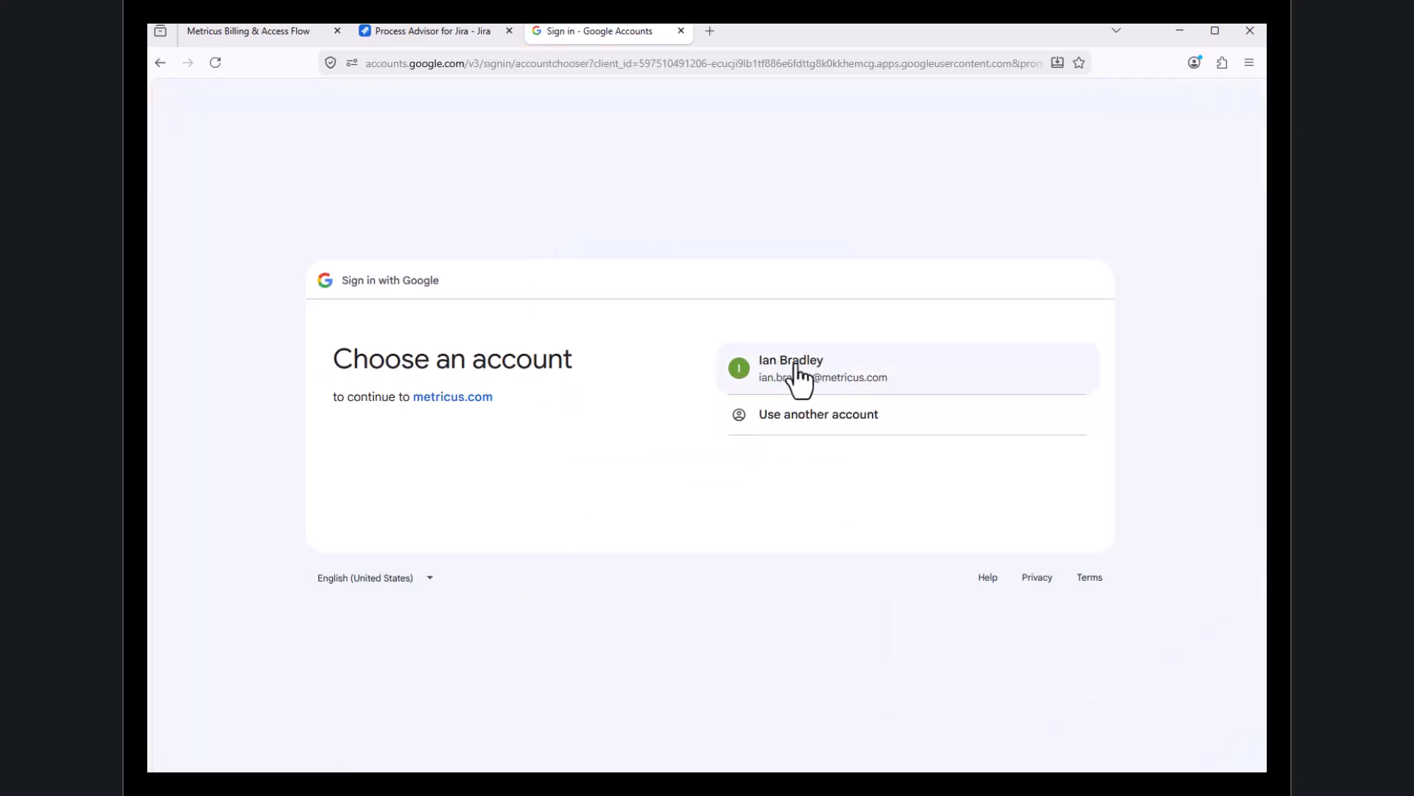
pyautogui.click(795, 366)
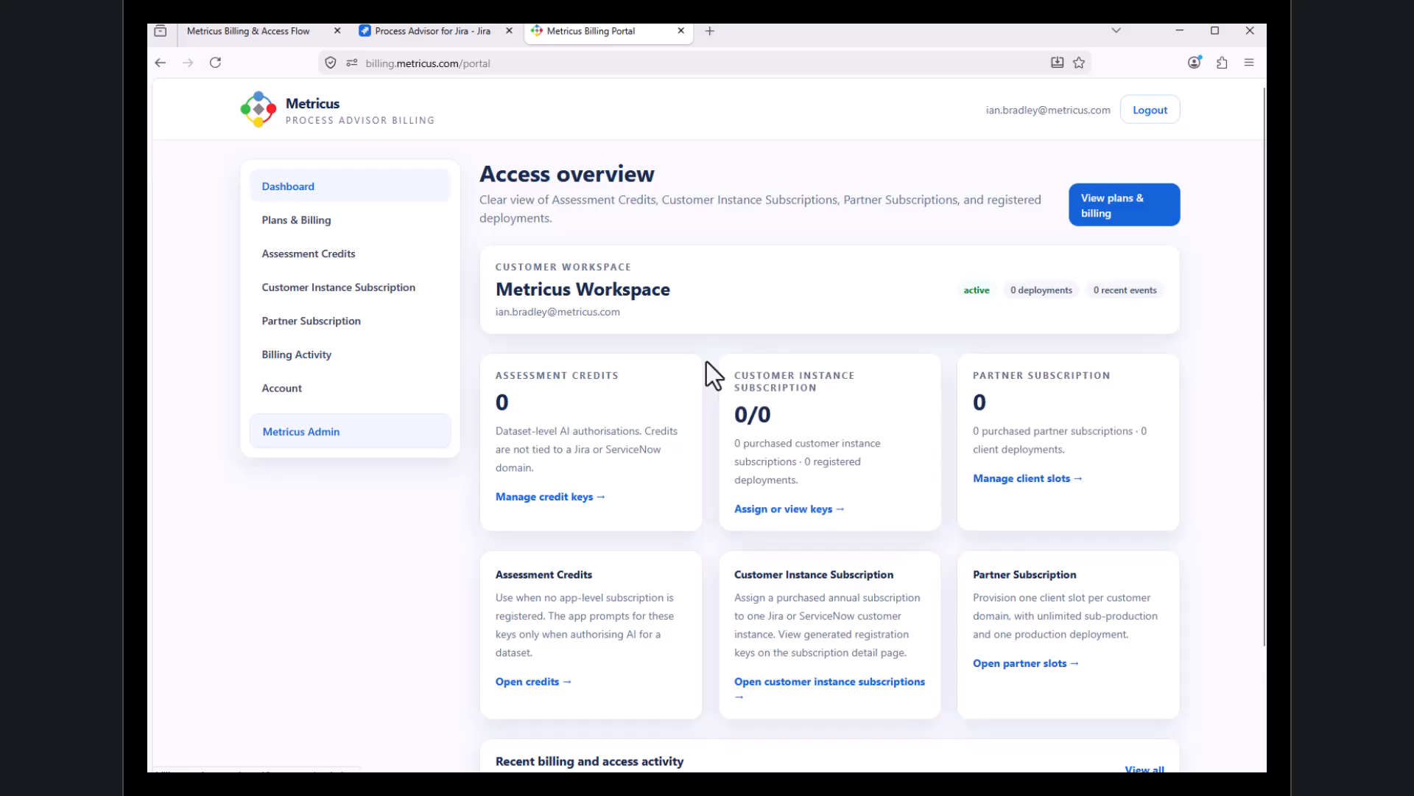
# Show the Jira plans priced in EUR and start buying 1 assessment credit
pyautogui.click(309, 223)
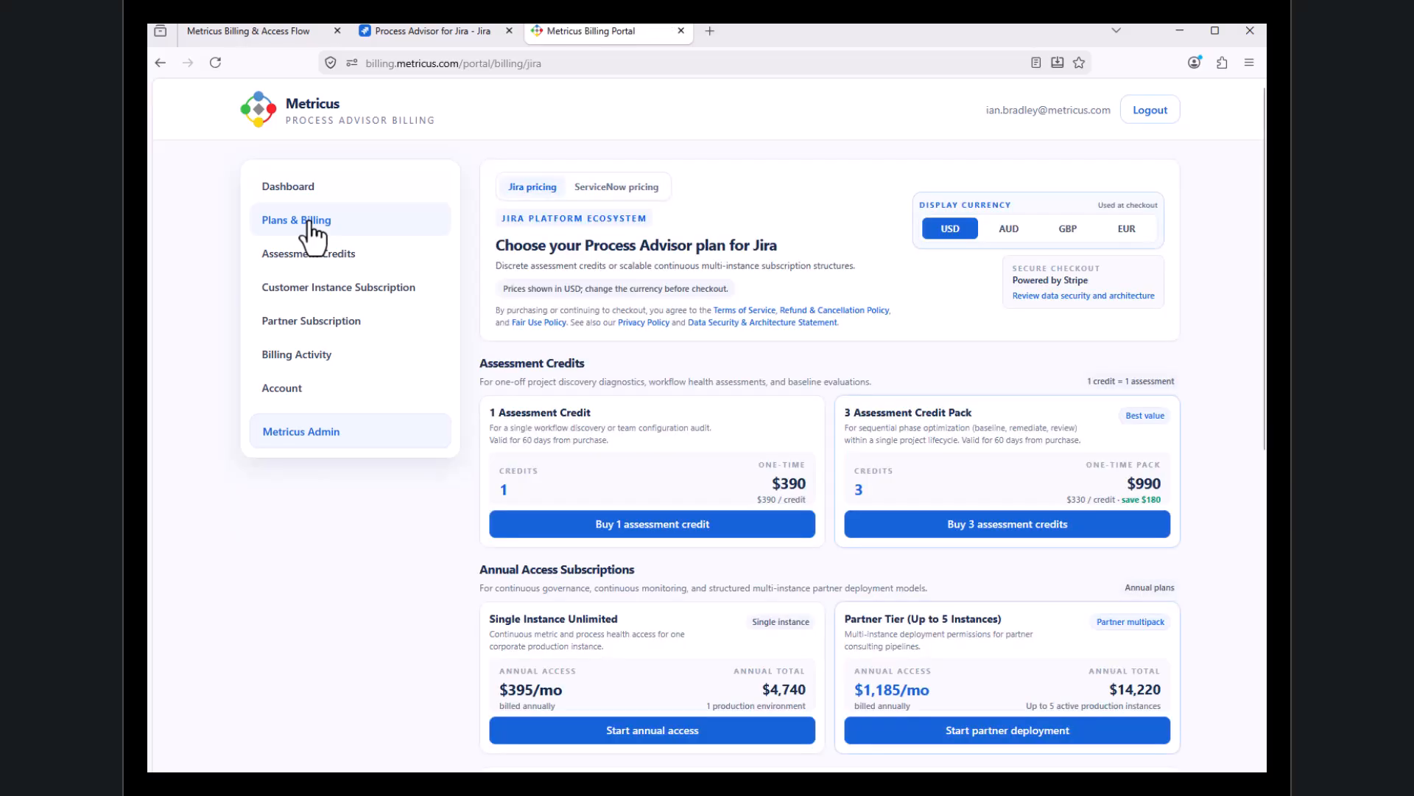
pyautogui.click(1129, 230)
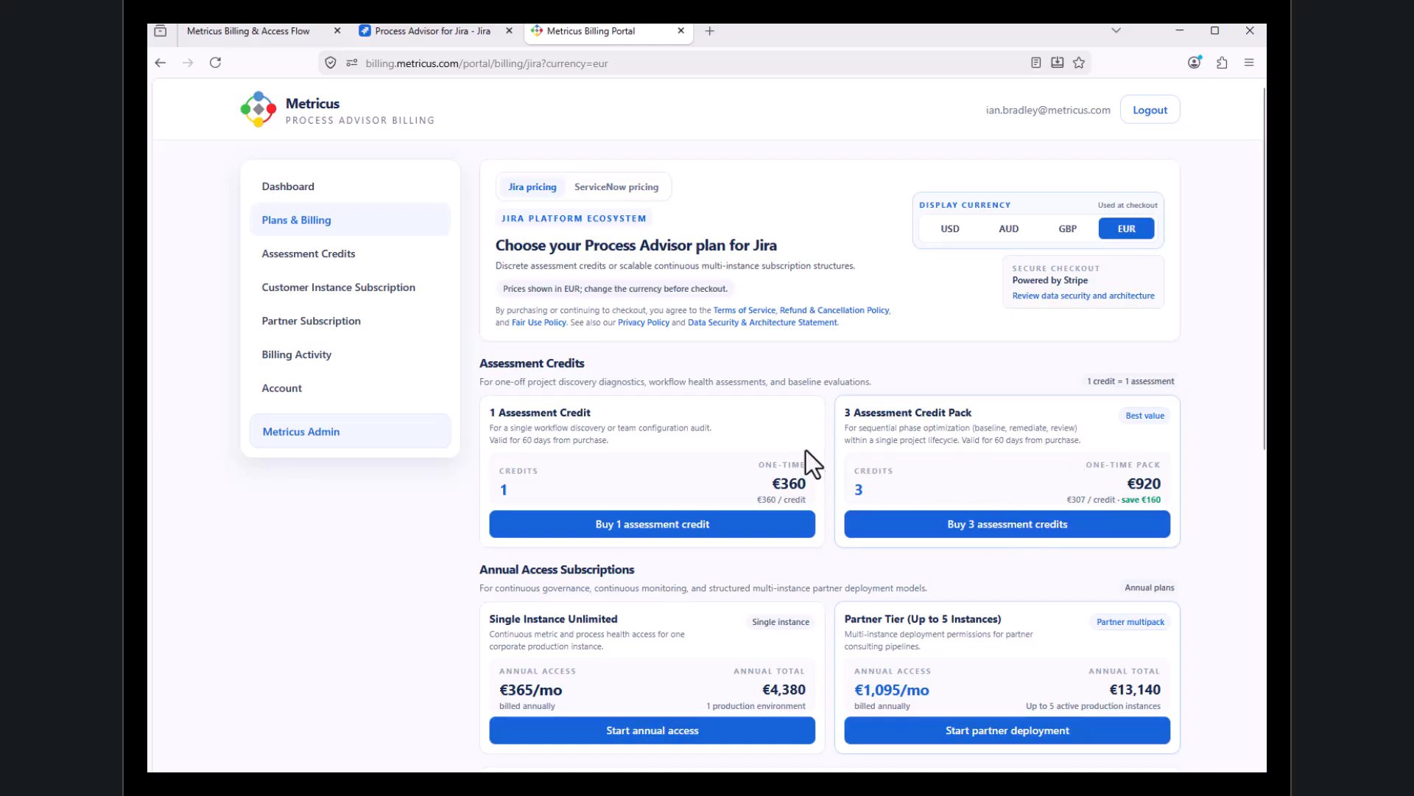
pyautogui.click(692, 540)
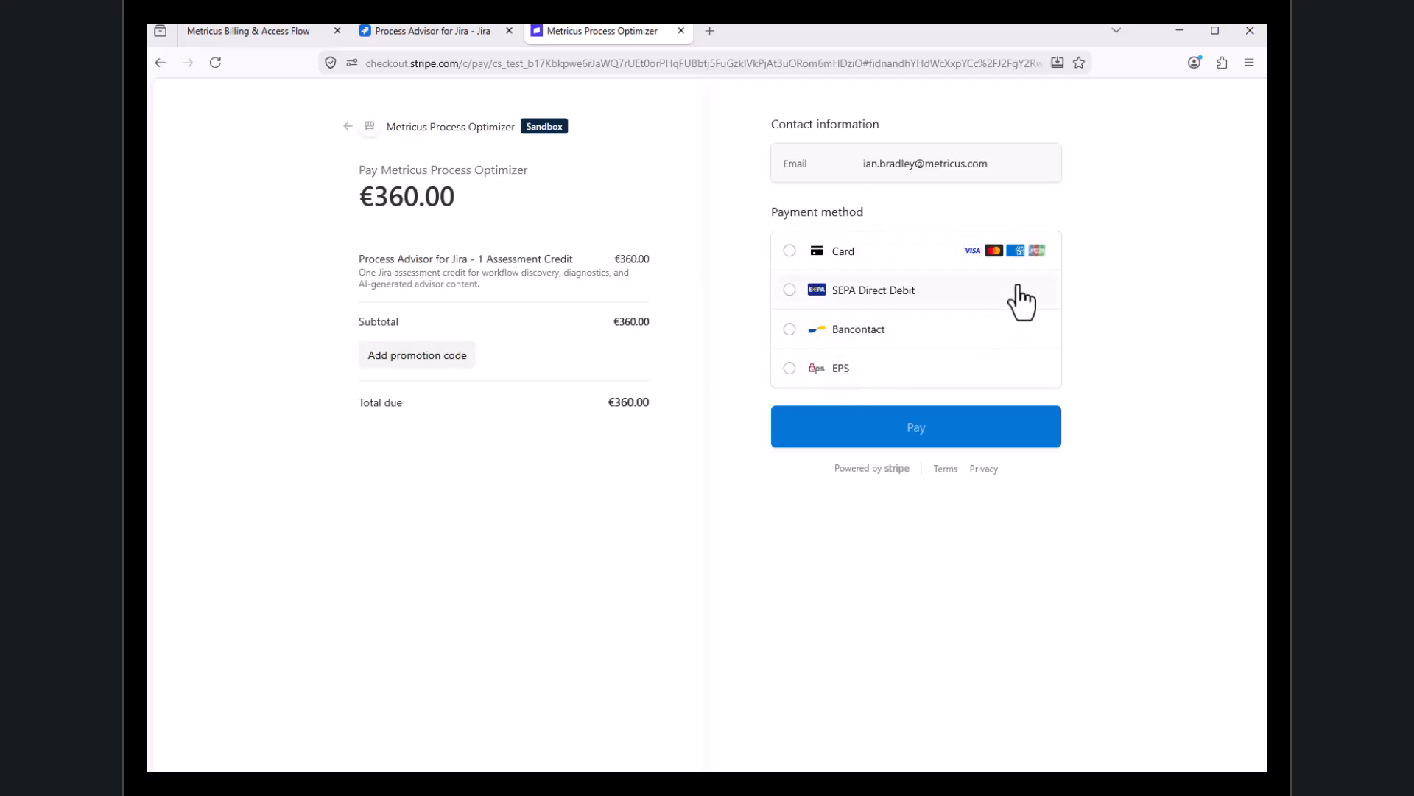
# Pay for the assessment credit by card, filling in the saved card number and entering the card security code
pyautogui.click(787, 254)
pyautogui.click(802, 303)
pyautogui.click(841, 333)
pyautogui.click(970, 330)
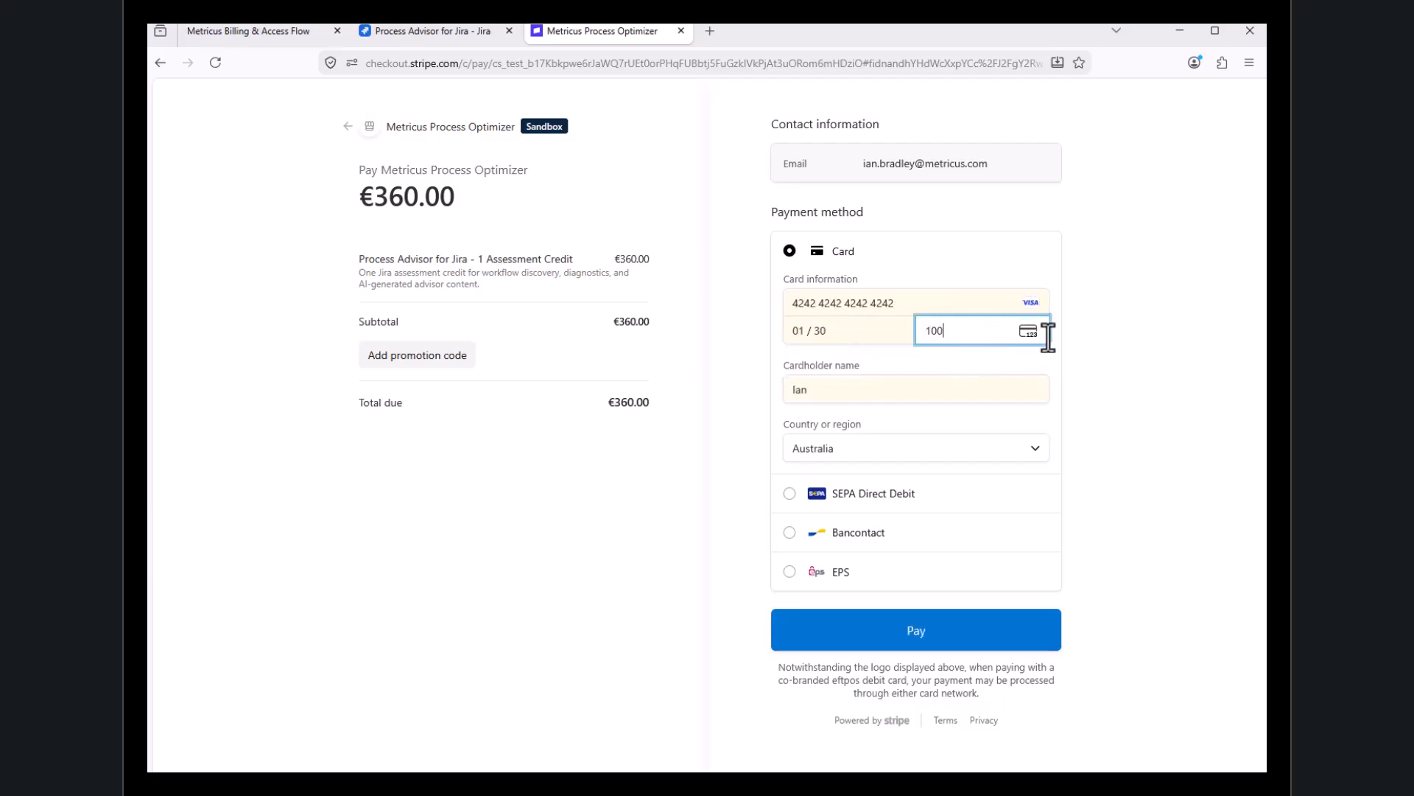
pyautogui.press('Tab')
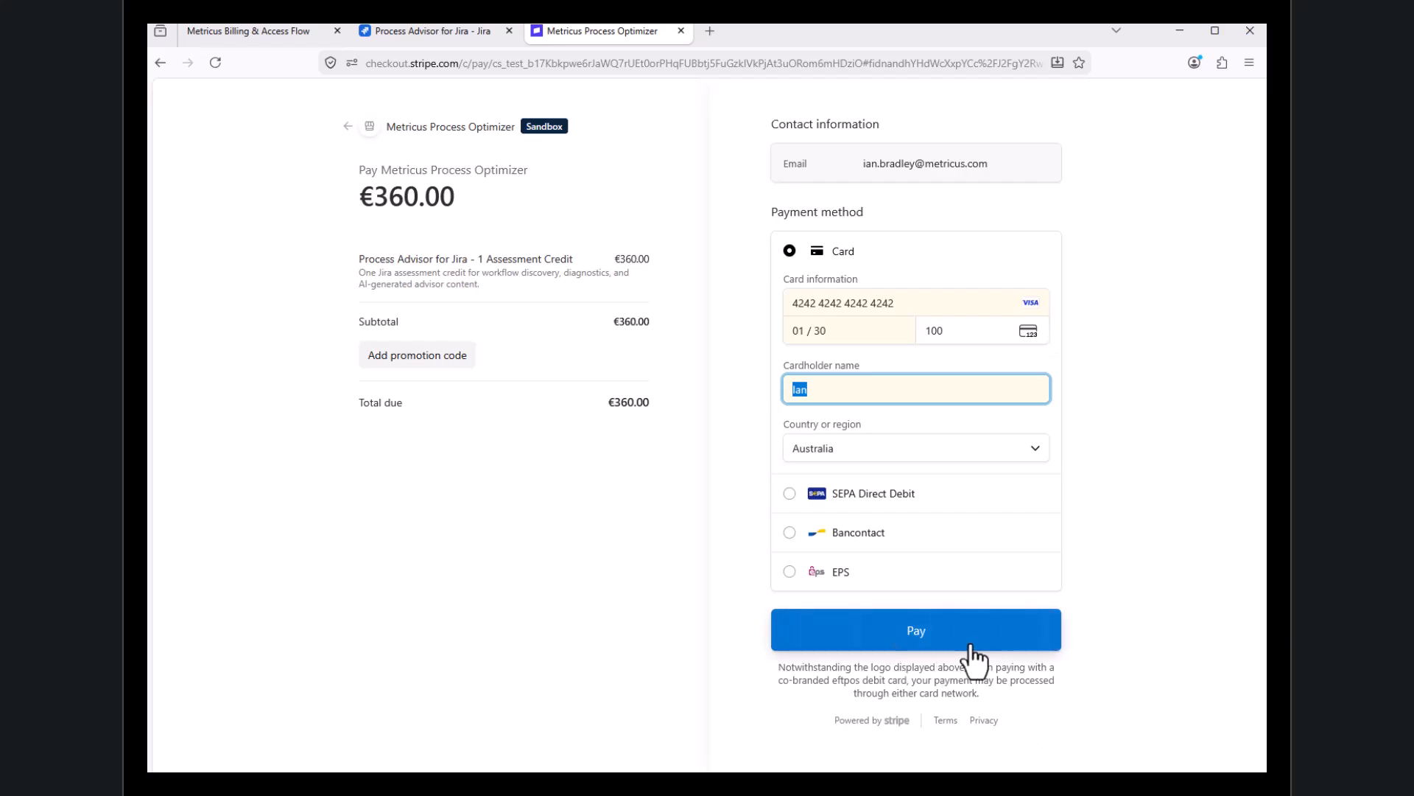
pyautogui.click(940, 648)
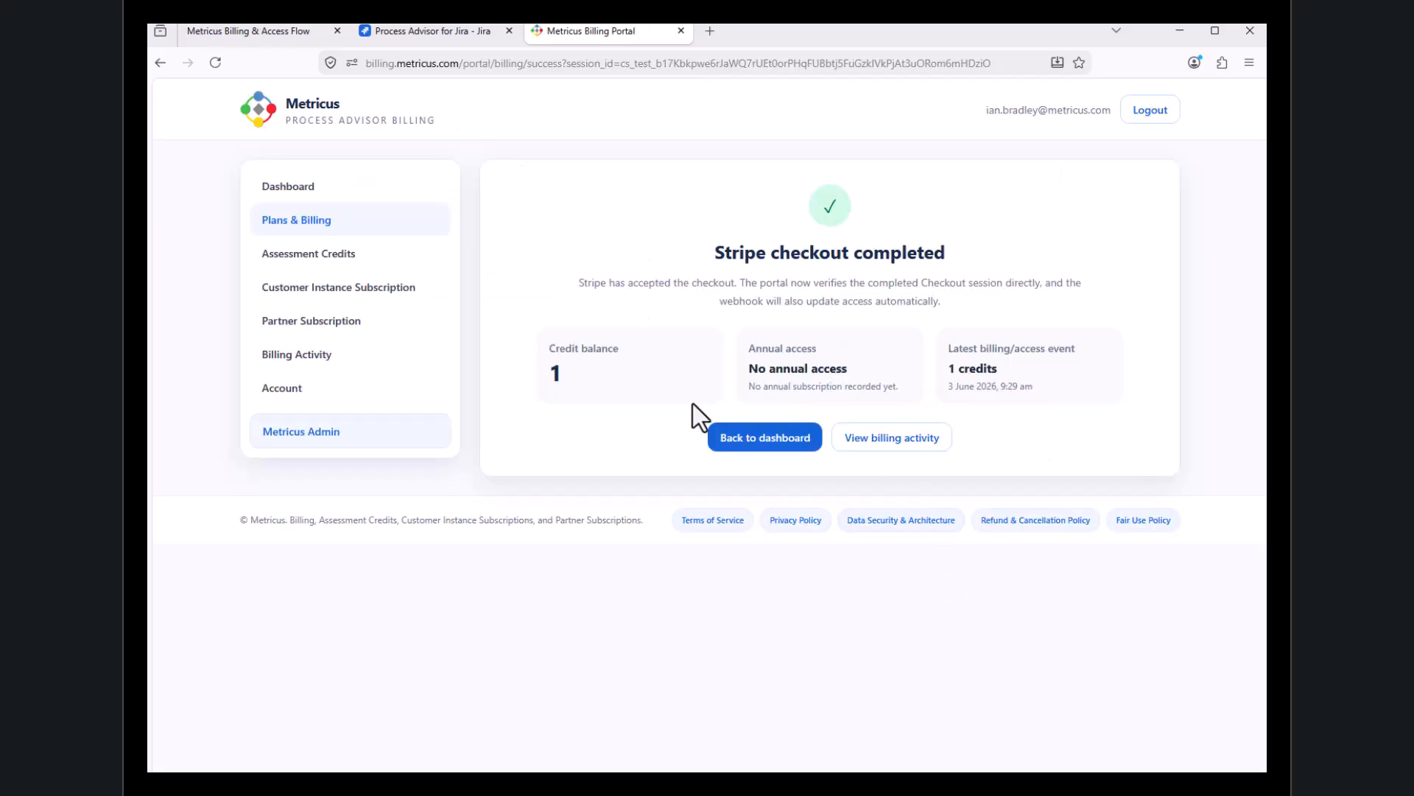
# Generate the Assessment Credit keys in the billing portal
pyautogui.click(309, 255)
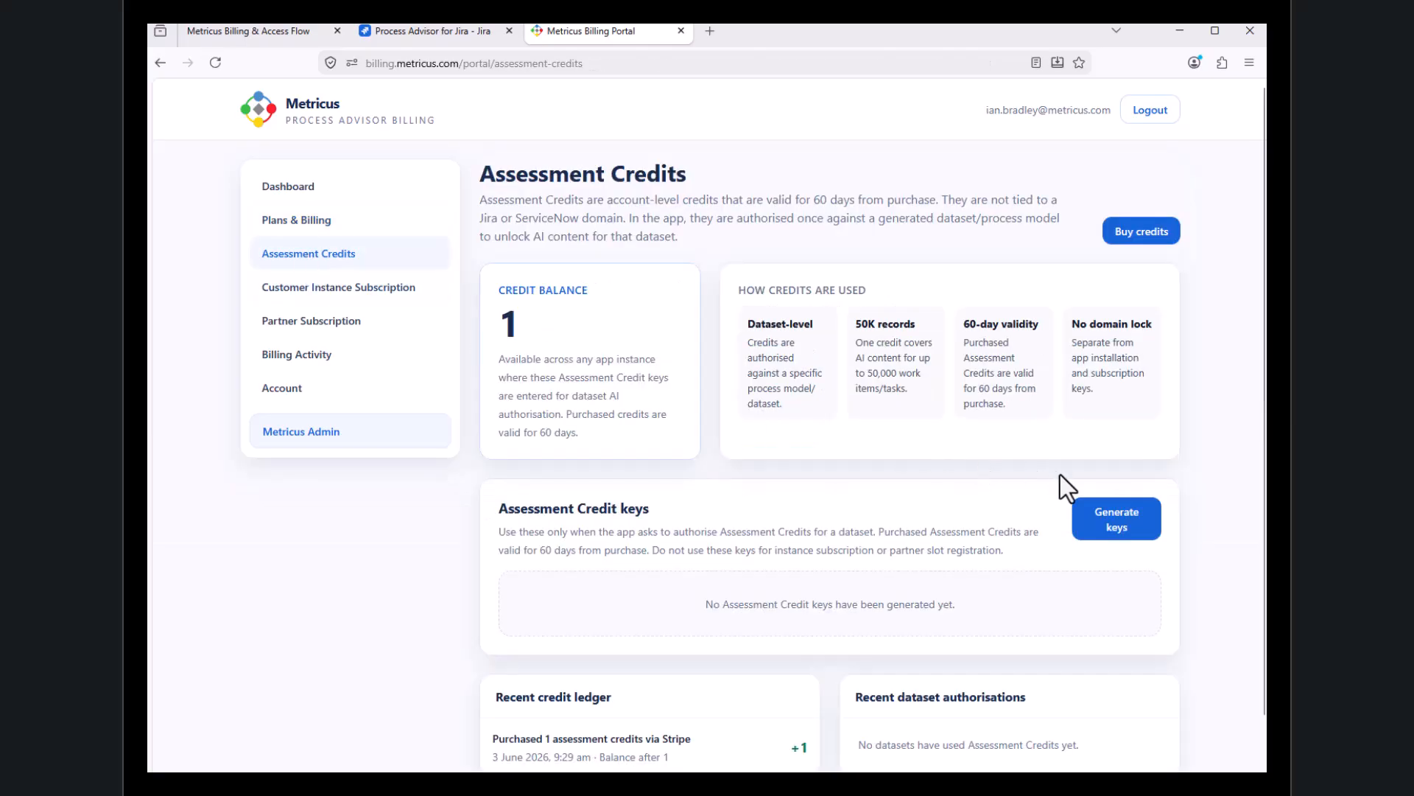
pyautogui.click(1128, 529)
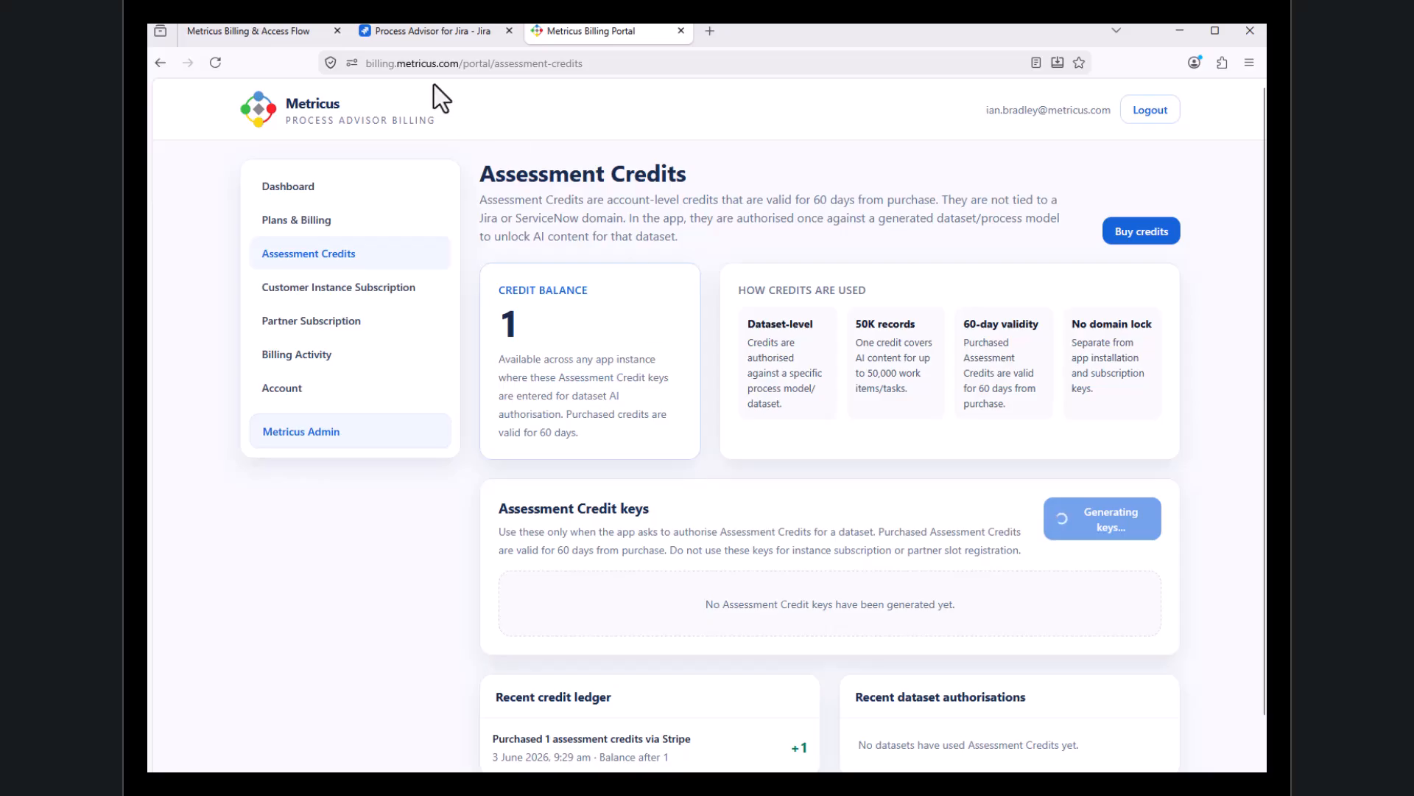
pyautogui.scroll(-4, 1080, 726)
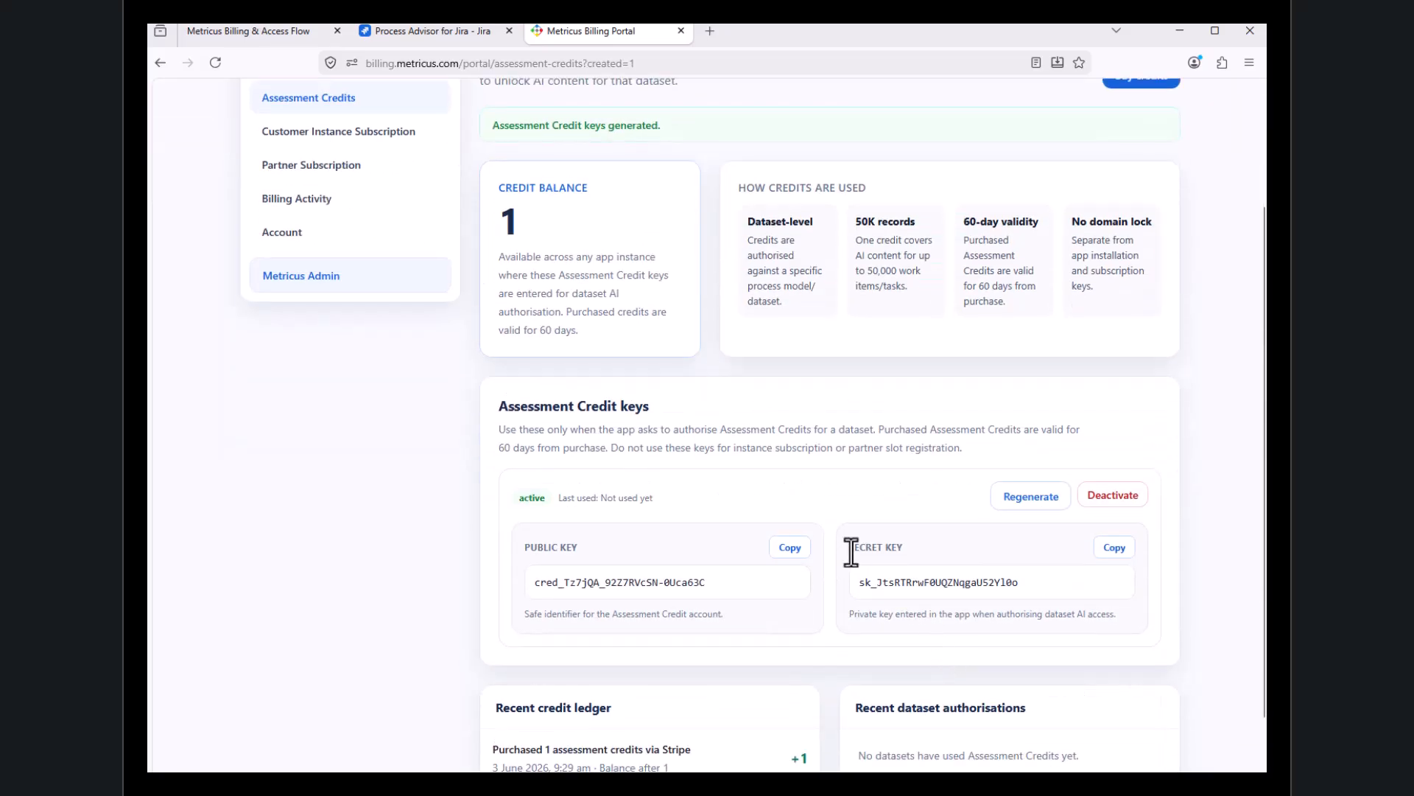
# Copy the public key and paste it as the public integration key in Process Advisor's Access & Billing settings
pyautogui.click(792, 549)
pyautogui.click(423, 29)
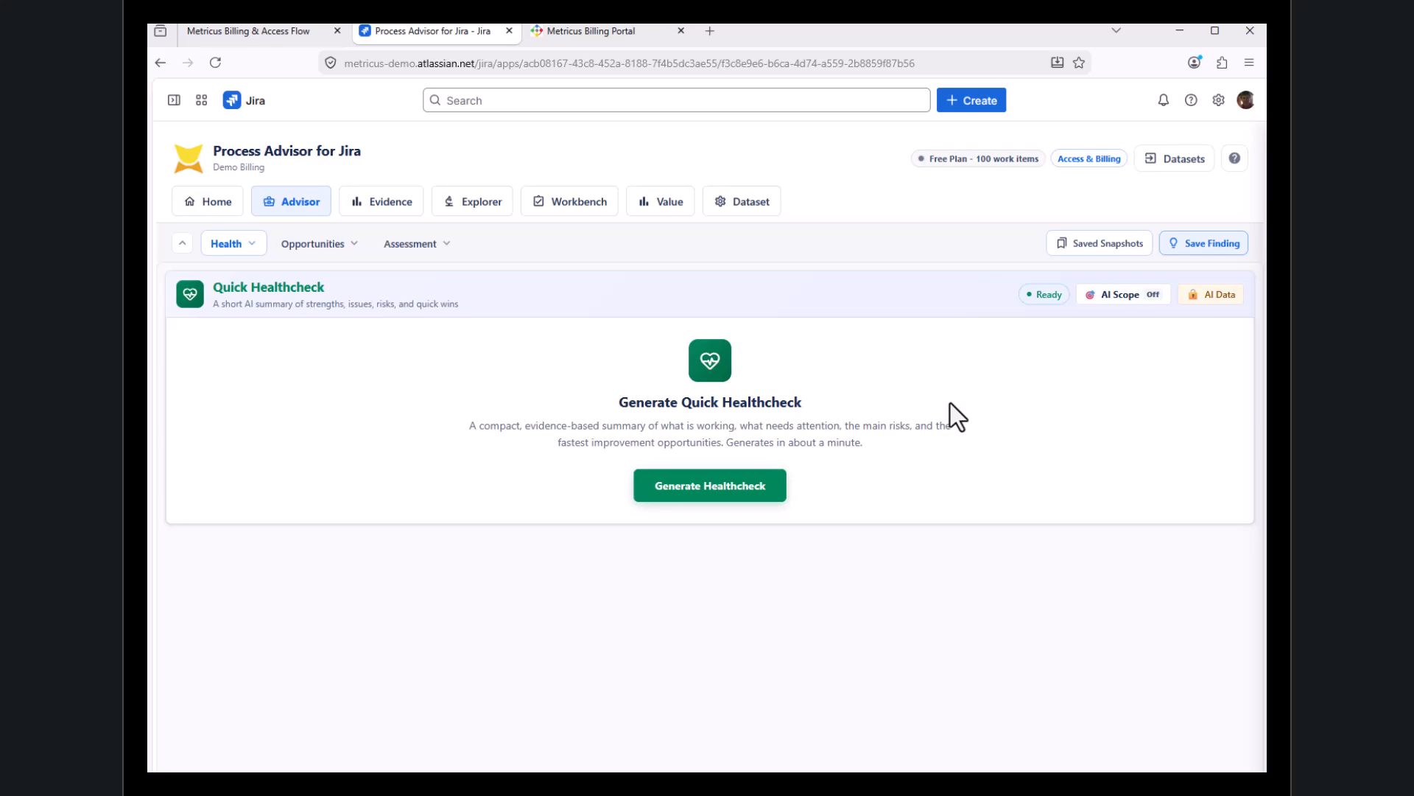
pyautogui.click(1098, 160)
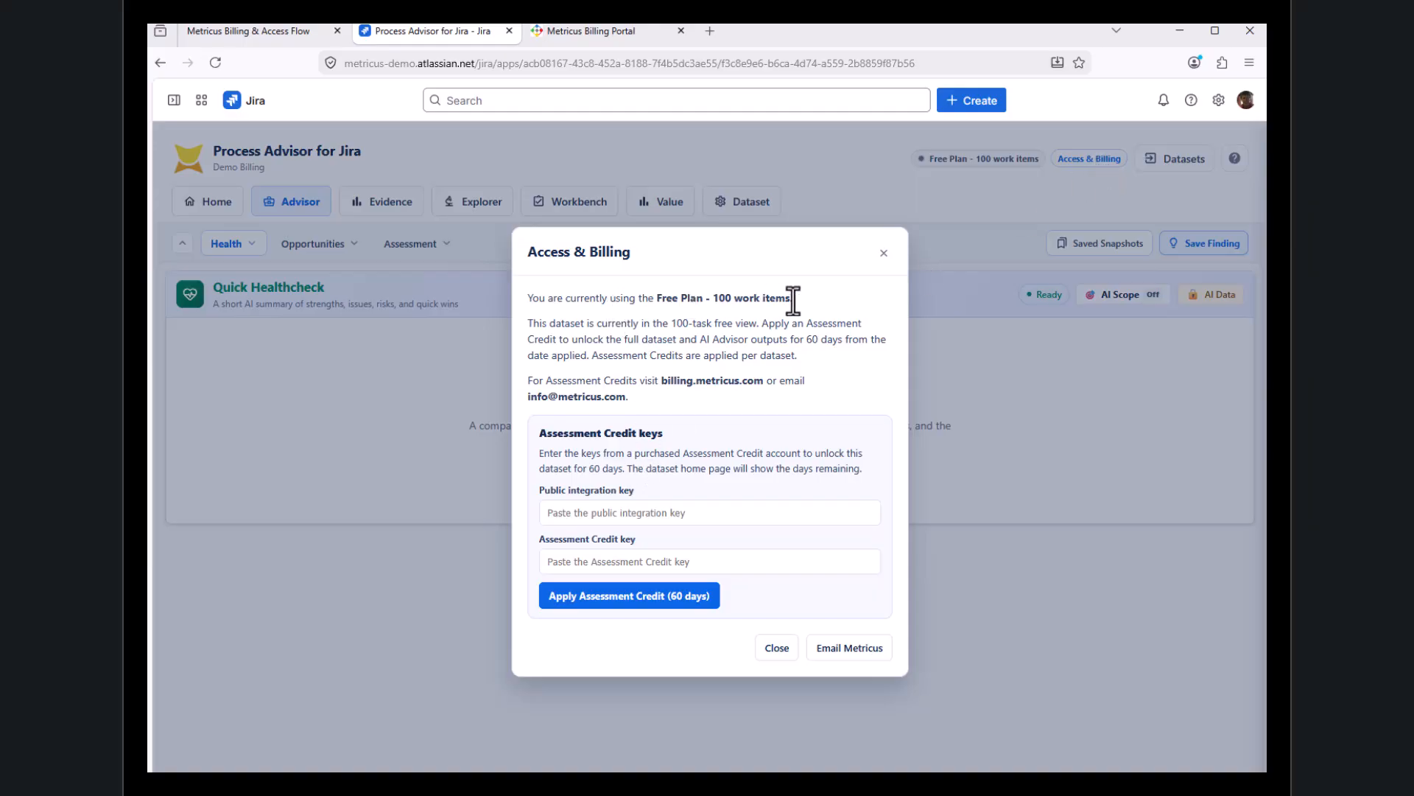
pyautogui.click(631, 512)
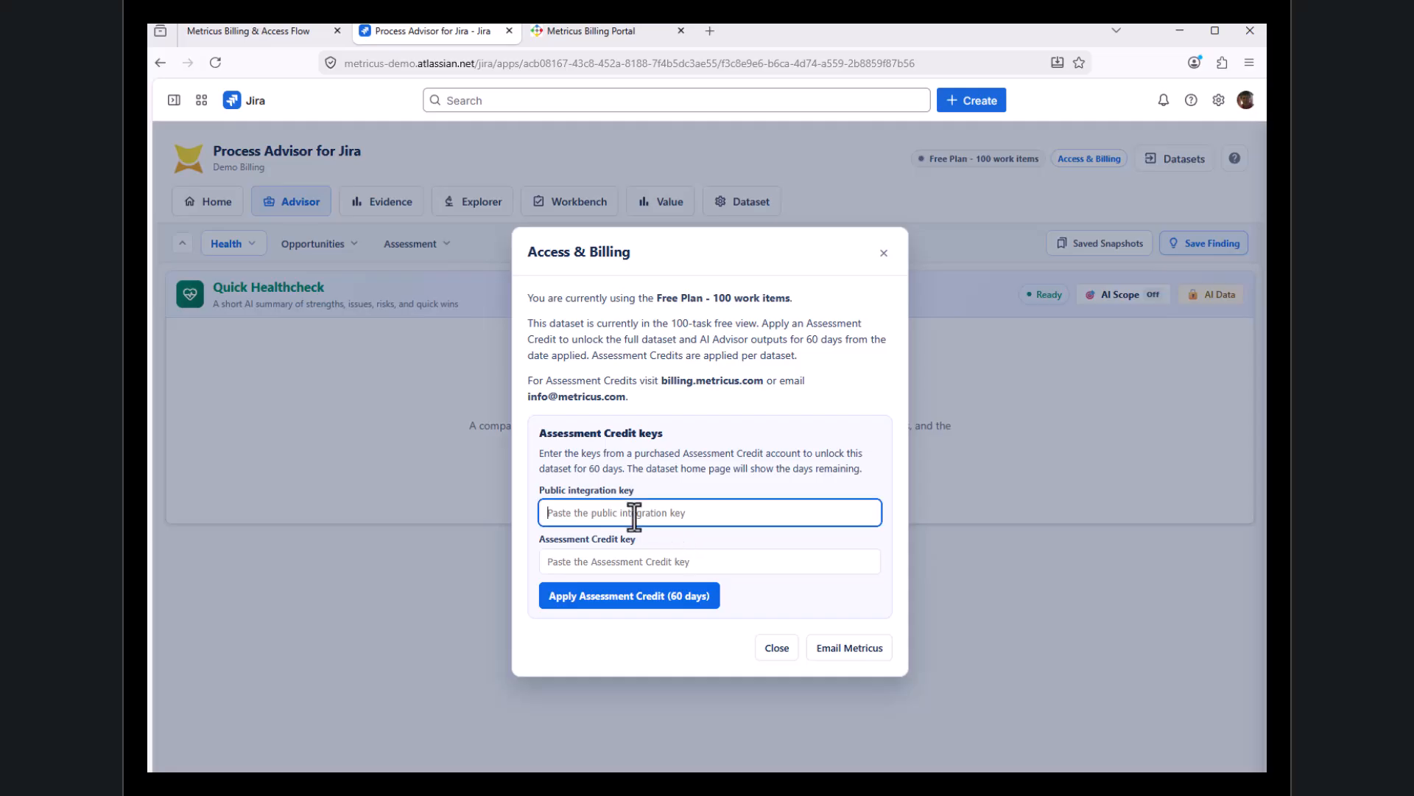
pyautogui.hotkey('ctrl', 'v')
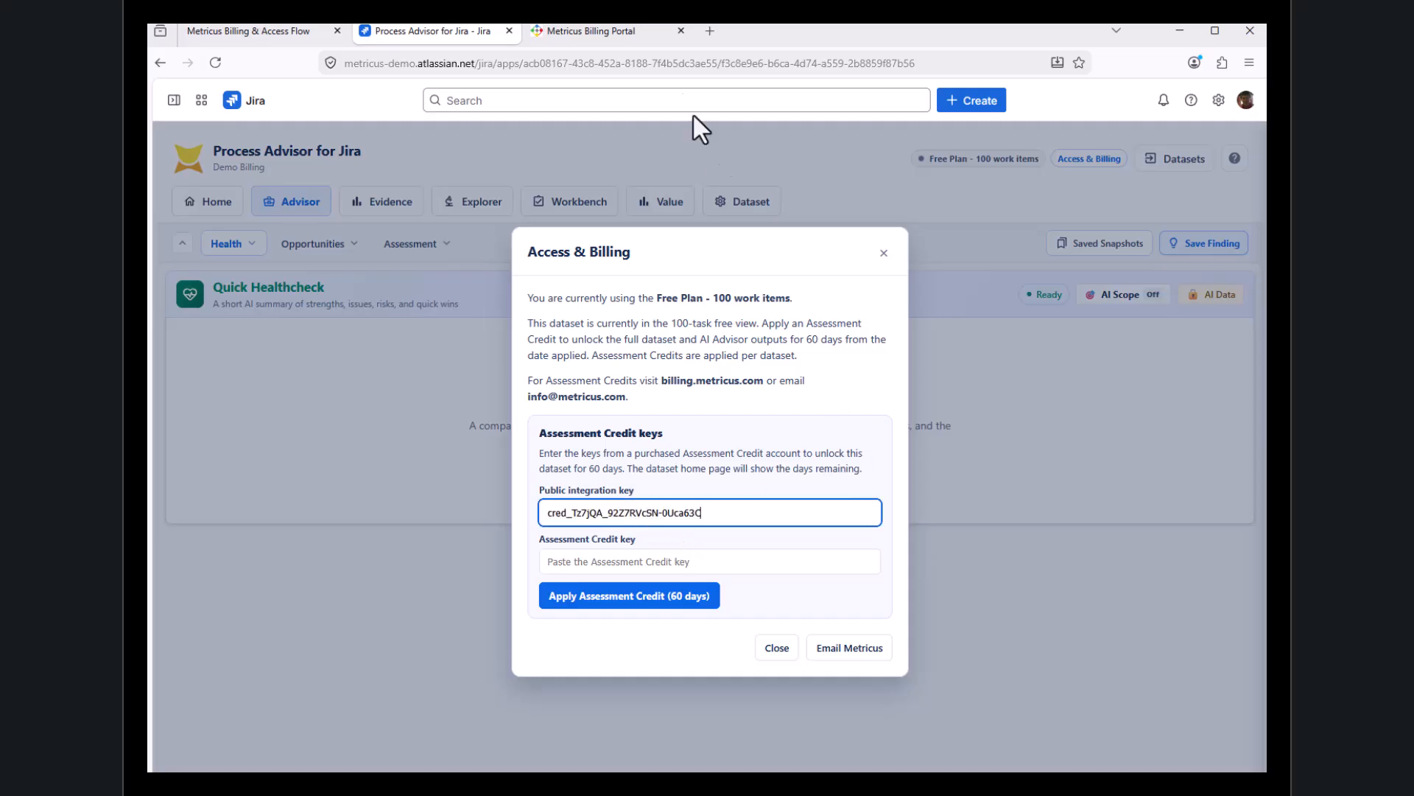
# Copy the secret key from the billing portal and paste it as the Assessment Credit key in Process Advisor
pyautogui.click(607, 34)
pyautogui.click(1115, 554)
pyautogui.click(444, 34)
pyautogui.click(601, 561)
pyautogui.hotkey('ctrl', 'v')
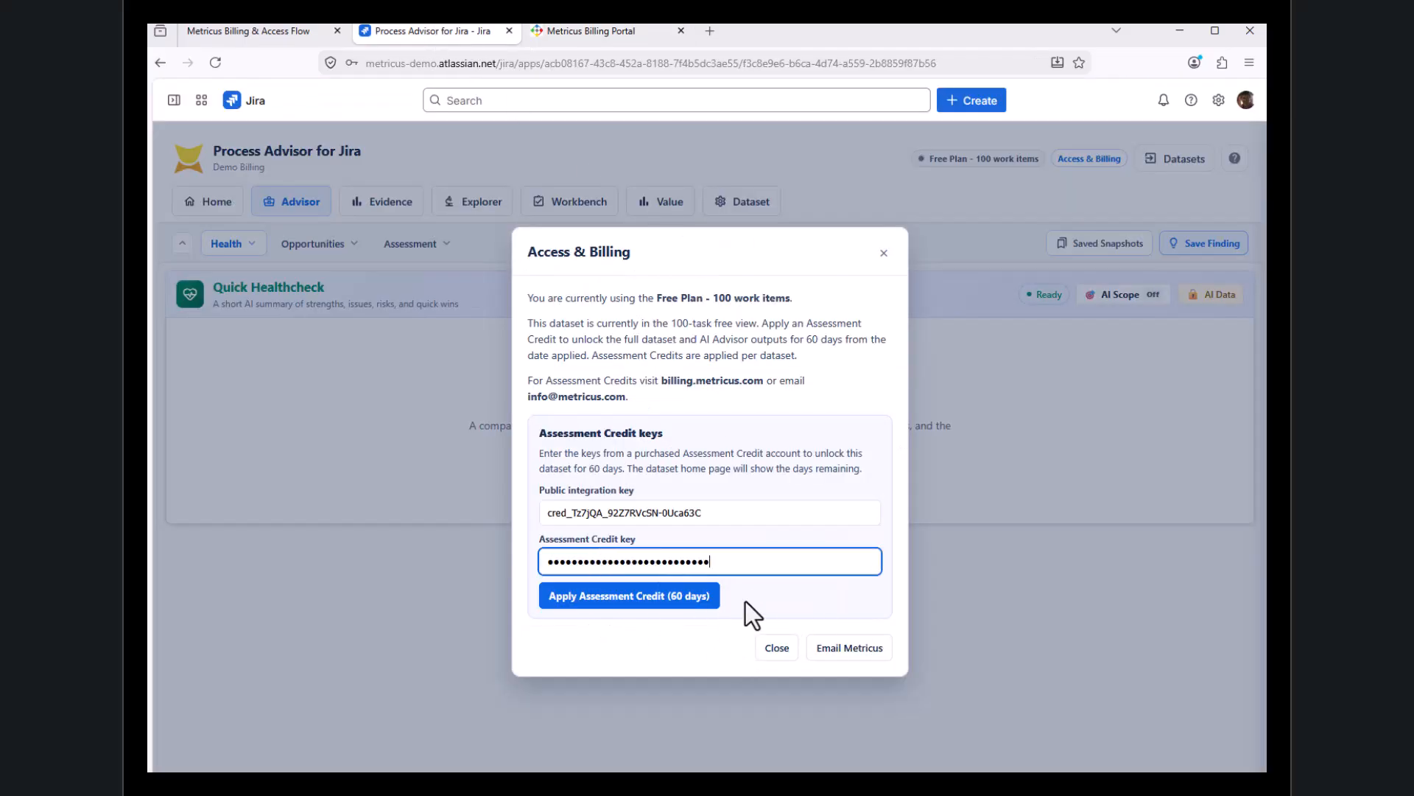
# Apply the 60-day Assessment Credit to the Demo Billing dataset and return to the Workflow Datasets list
pyautogui.click(624, 598)
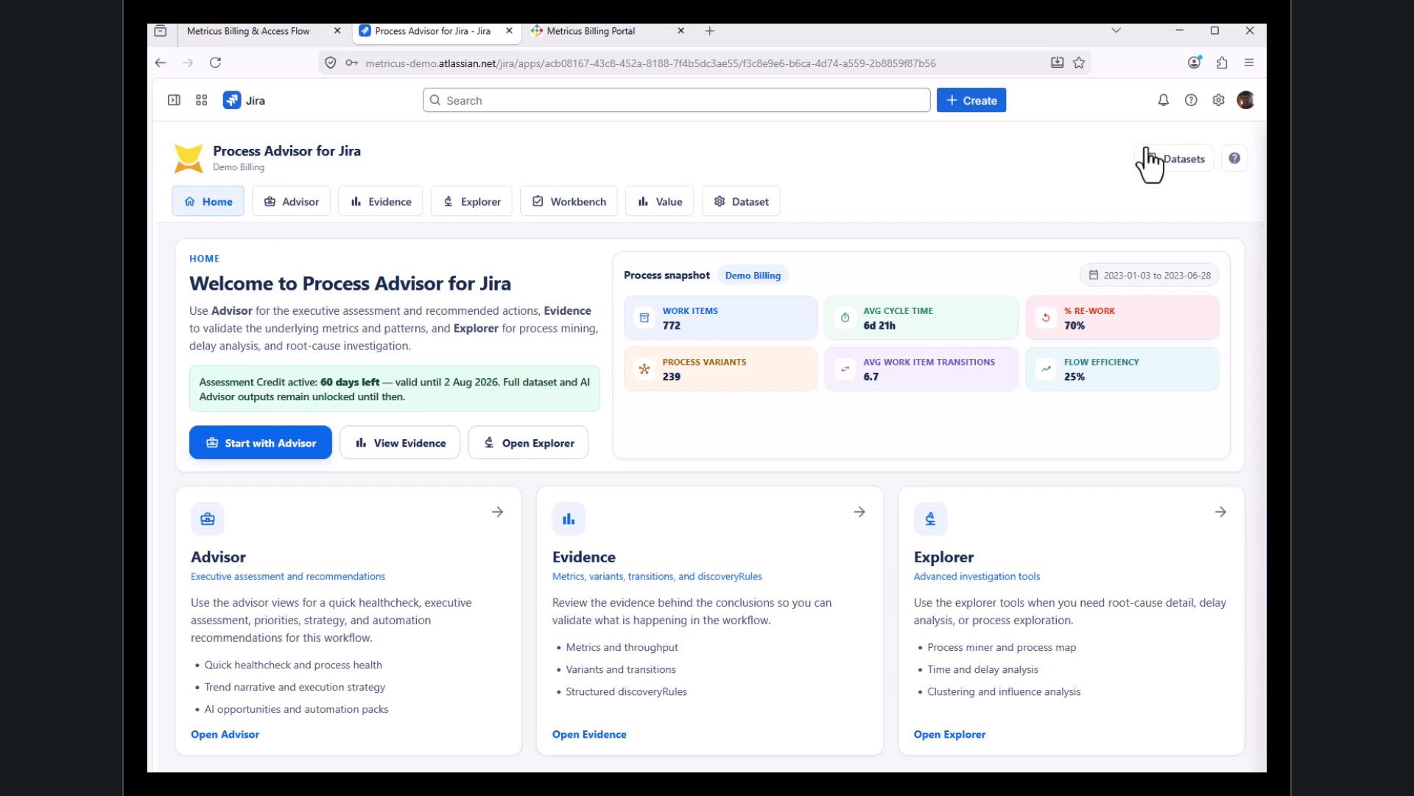
pyautogui.click(1188, 161)
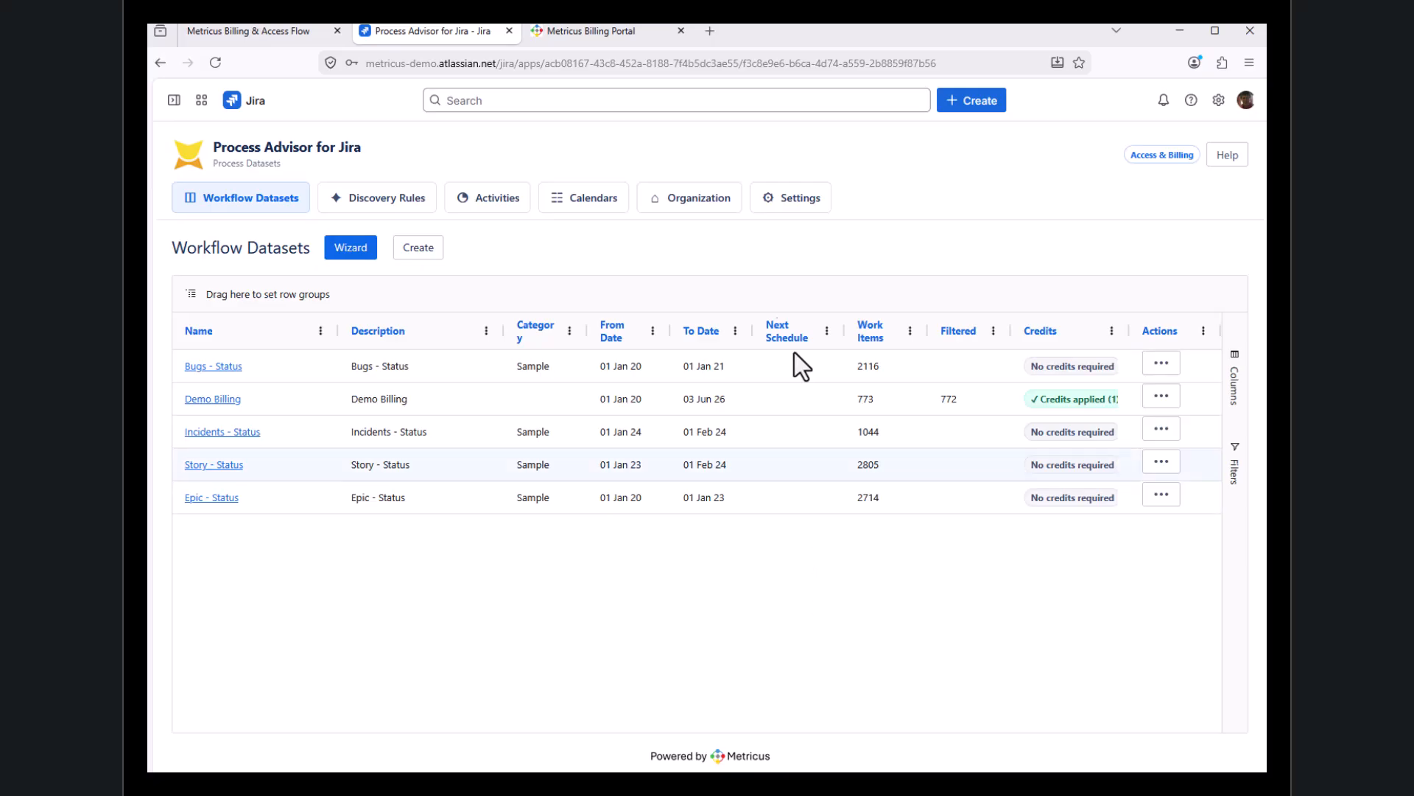
# Switch to the Metricus Billing Portal, view the customer instance subscriptions, and go to Plans & Billing
pyautogui.click(594, 31)
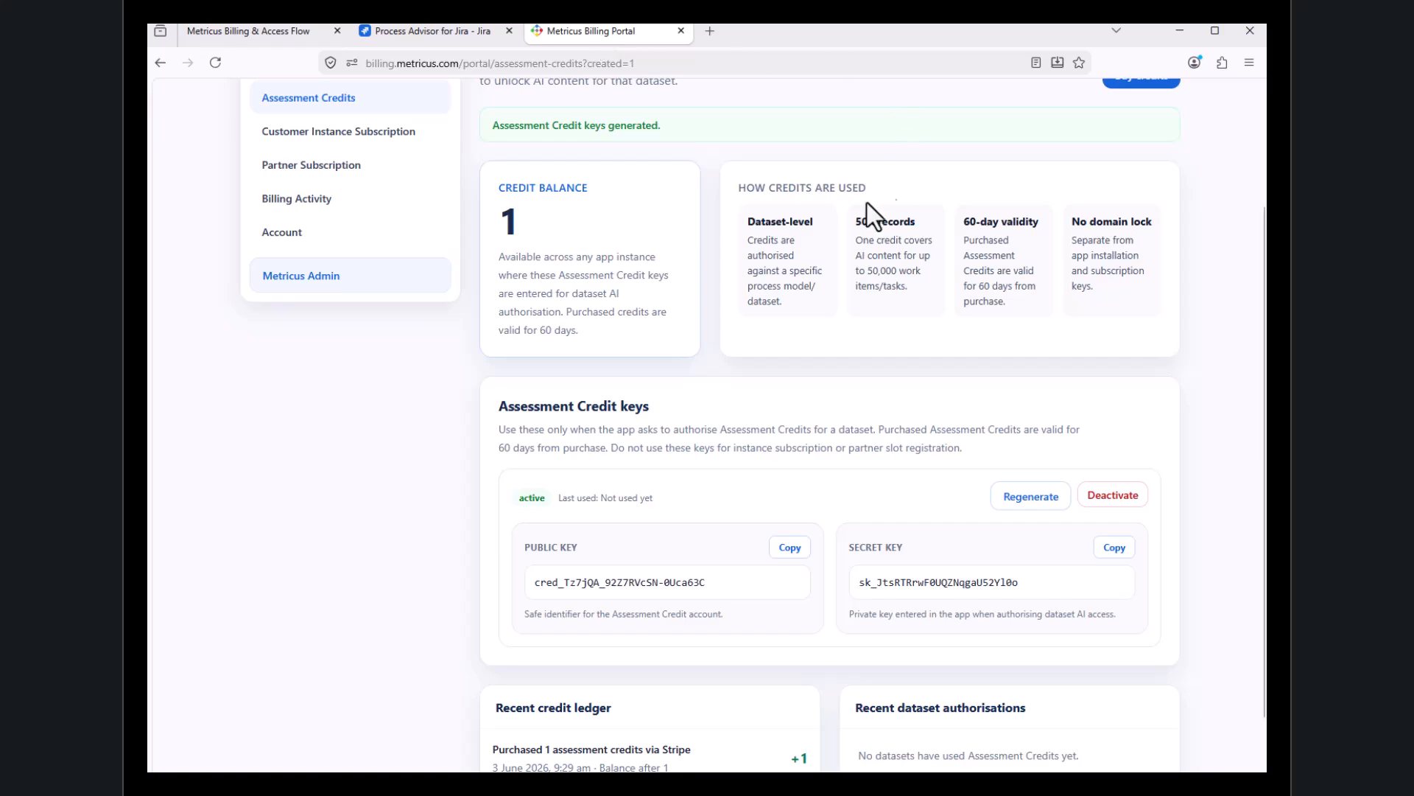
pyautogui.scroll(3, 435, 221)
pyautogui.click(358, 301)
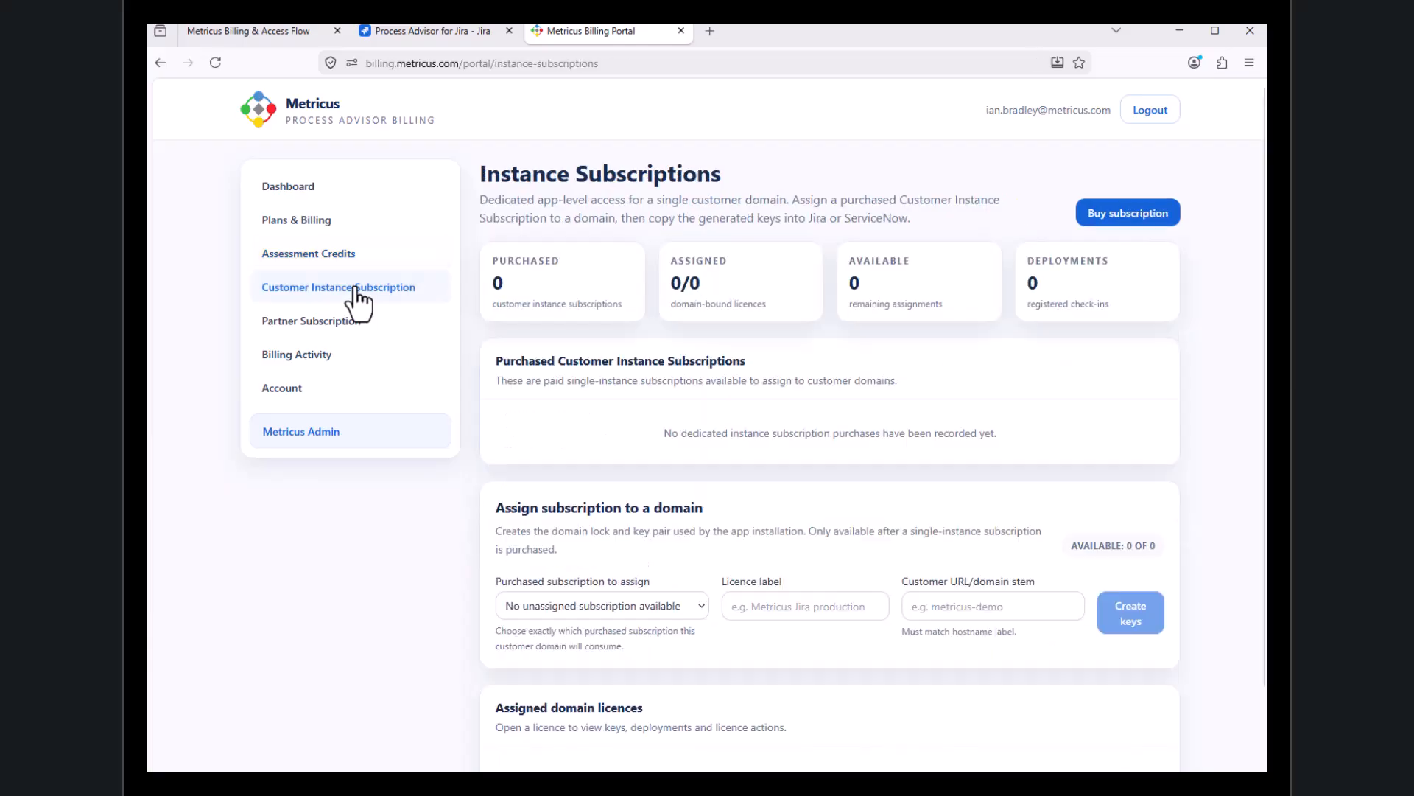
pyautogui.click(314, 224)
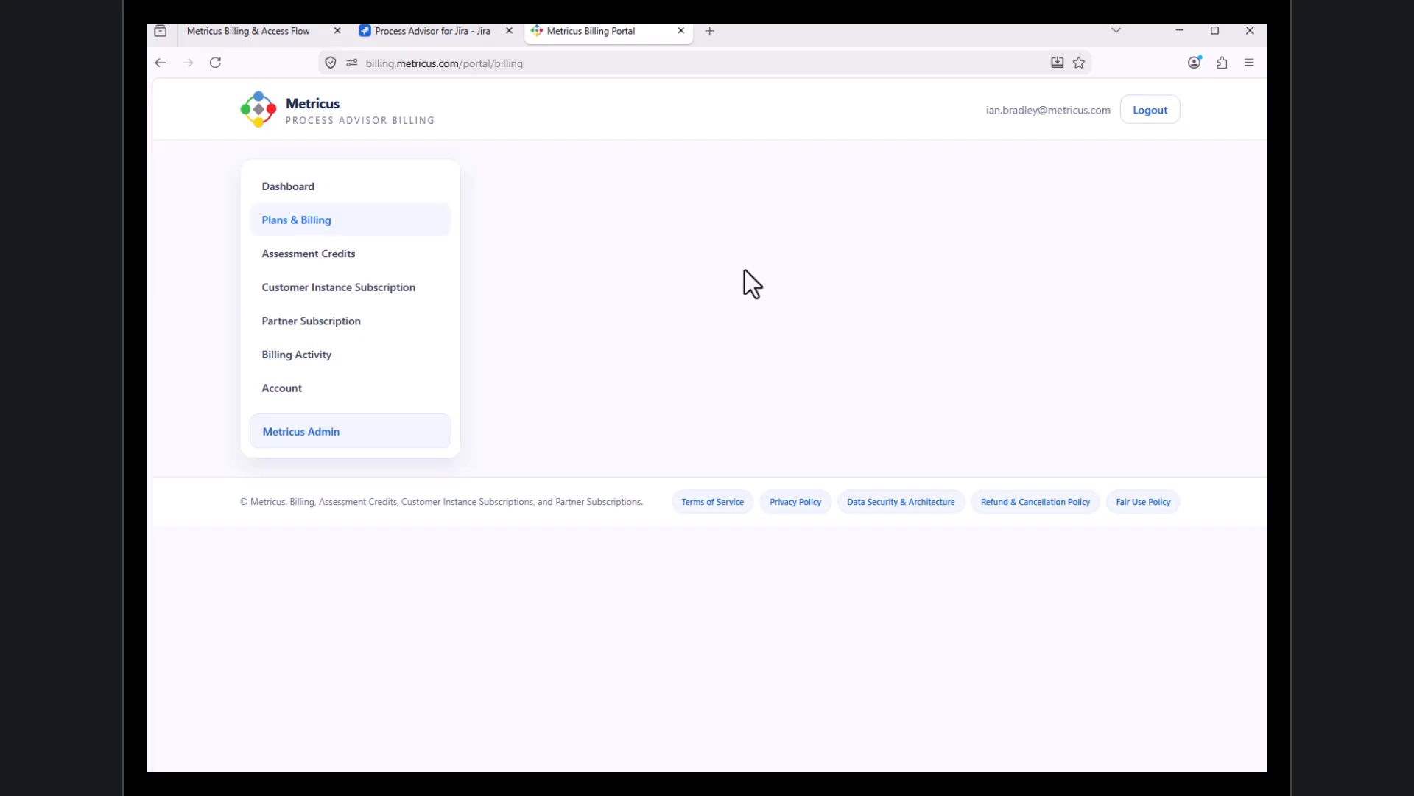
# Set the display currency to EUR and start checkout for the Single Instance Unlimited annual plan
pyautogui.scroll(-3, 950, 413)
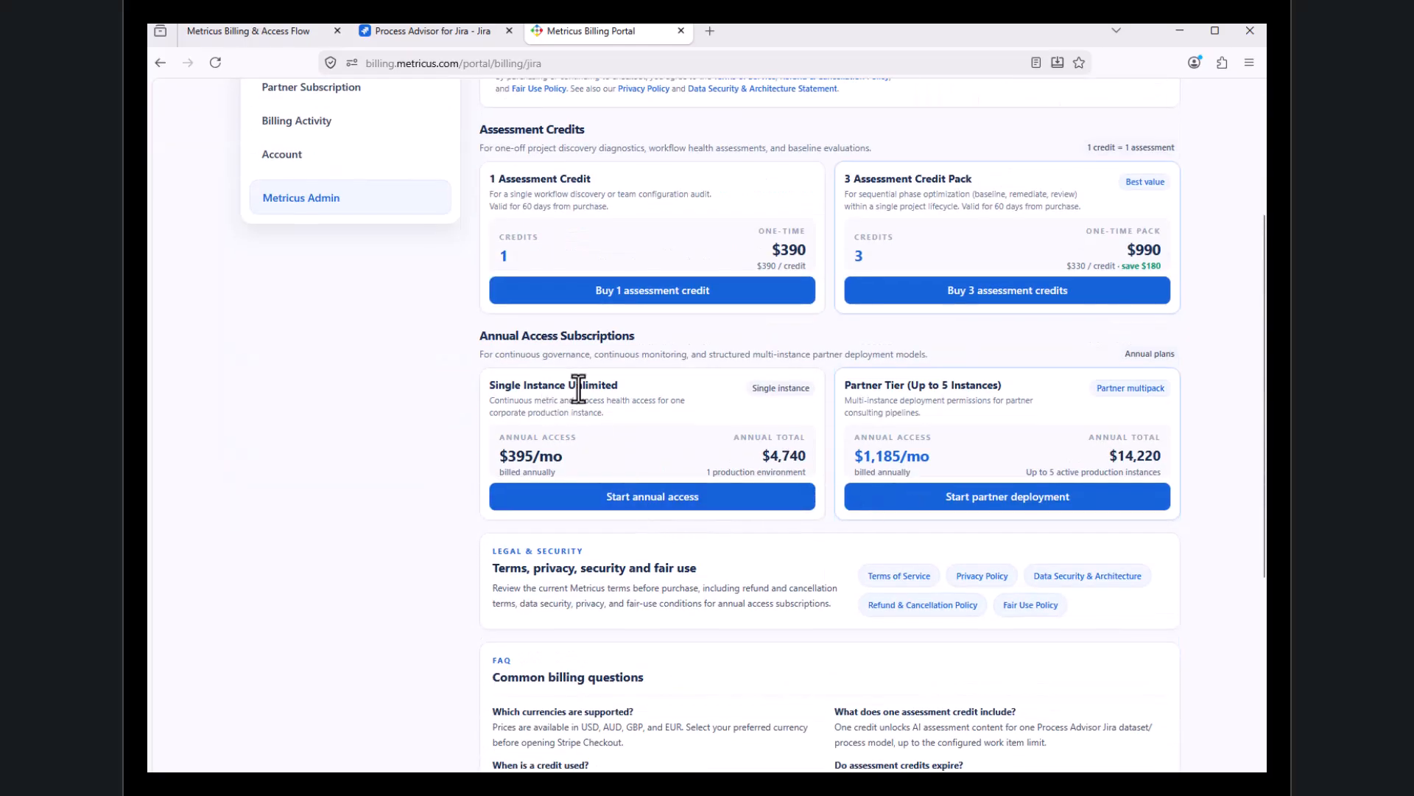
pyautogui.click(666, 507)
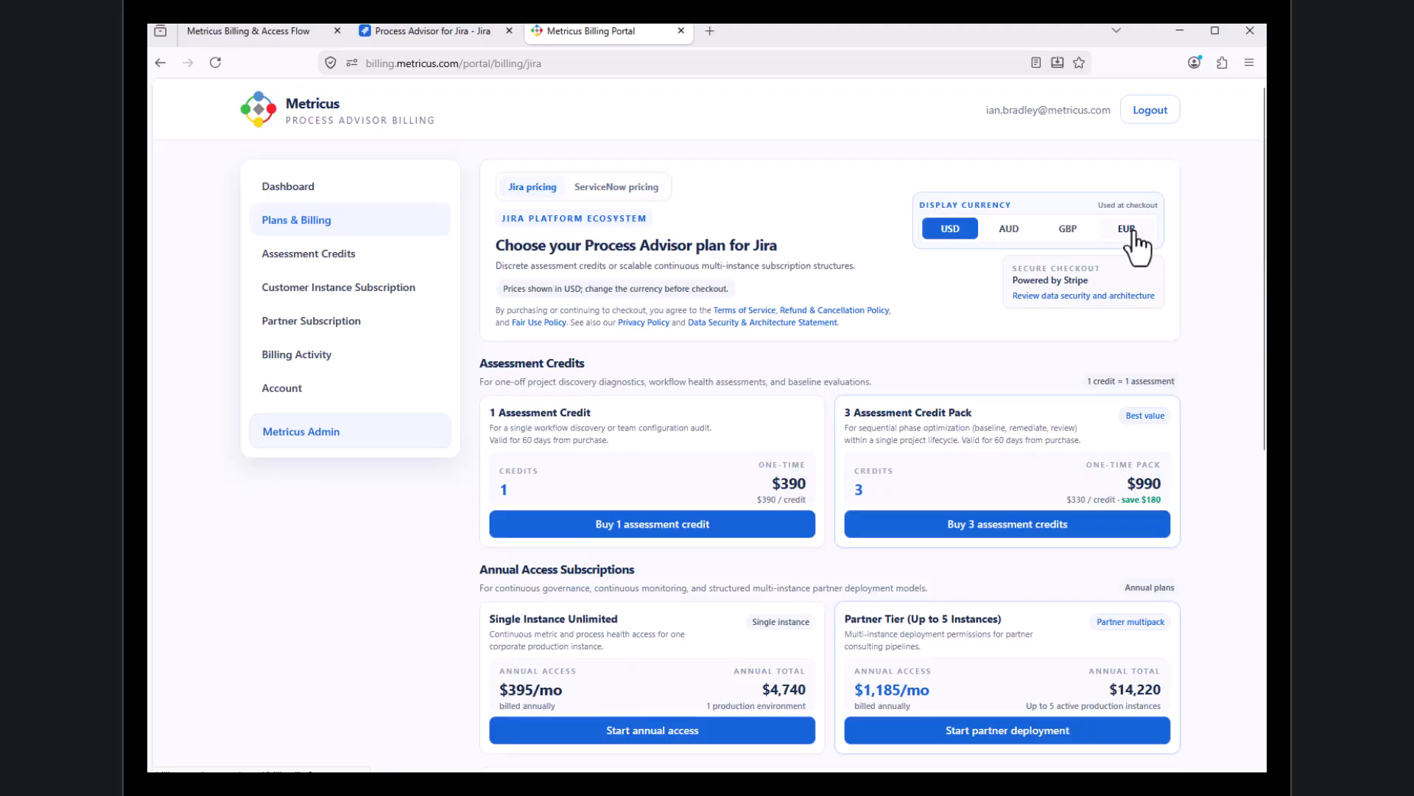
pyautogui.click(1129, 233)
pyautogui.scroll(-3, 912, 405)
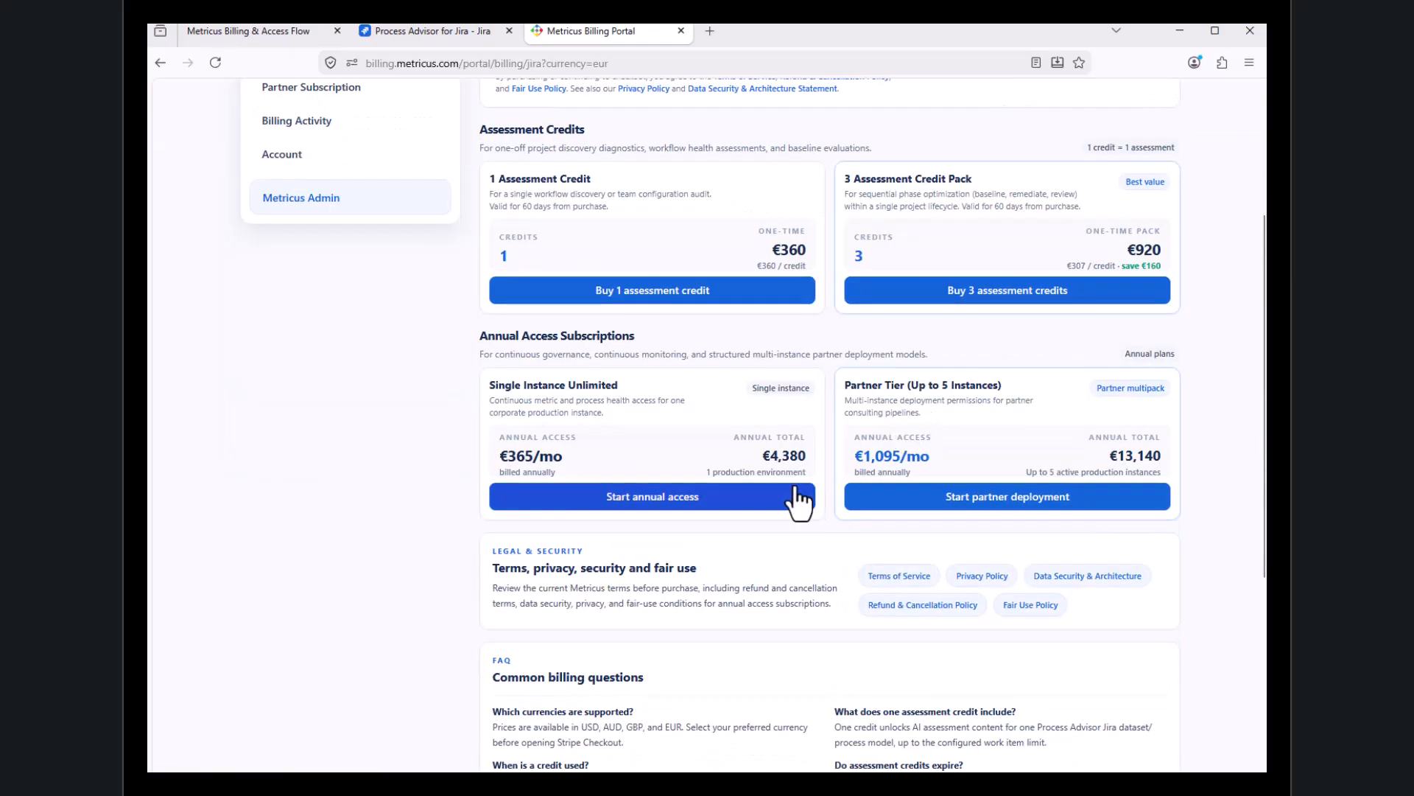
pyautogui.click(665, 498)
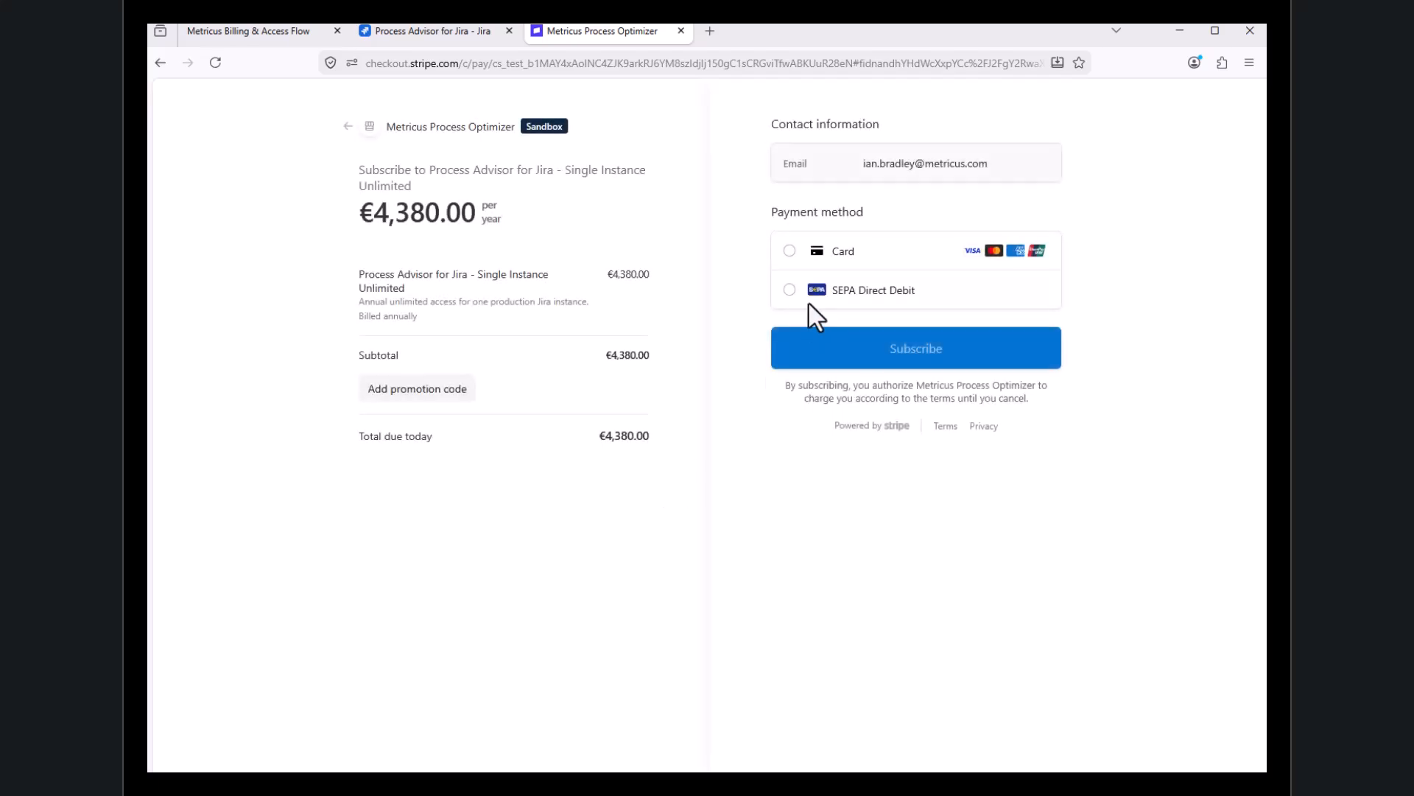
# Pay for the annual subscription by card, filling in the saved card and entering the card security code
pyautogui.click(797, 263)
pyautogui.click(844, 303)
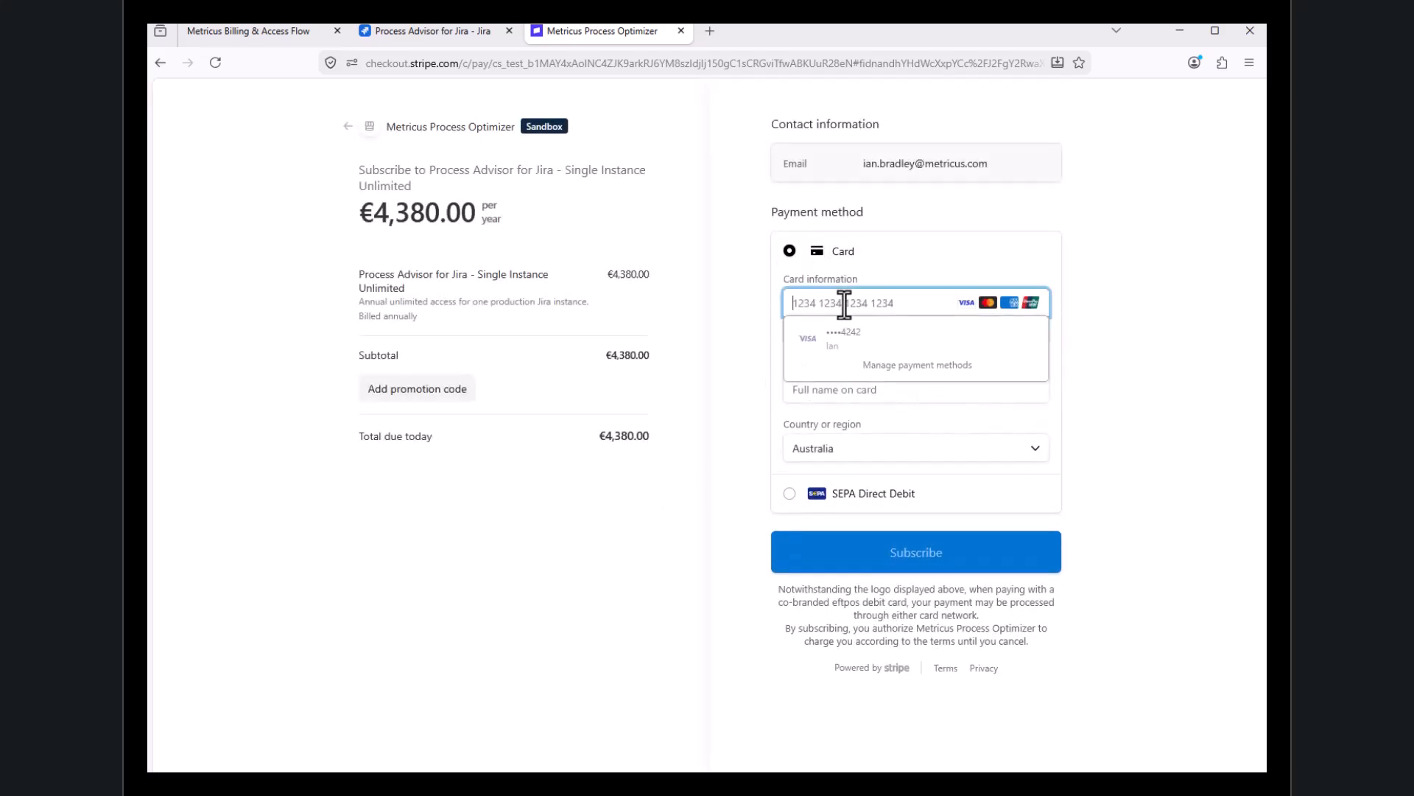
pyautogui.click(839, 341)
pyautogui.click(970, 331)
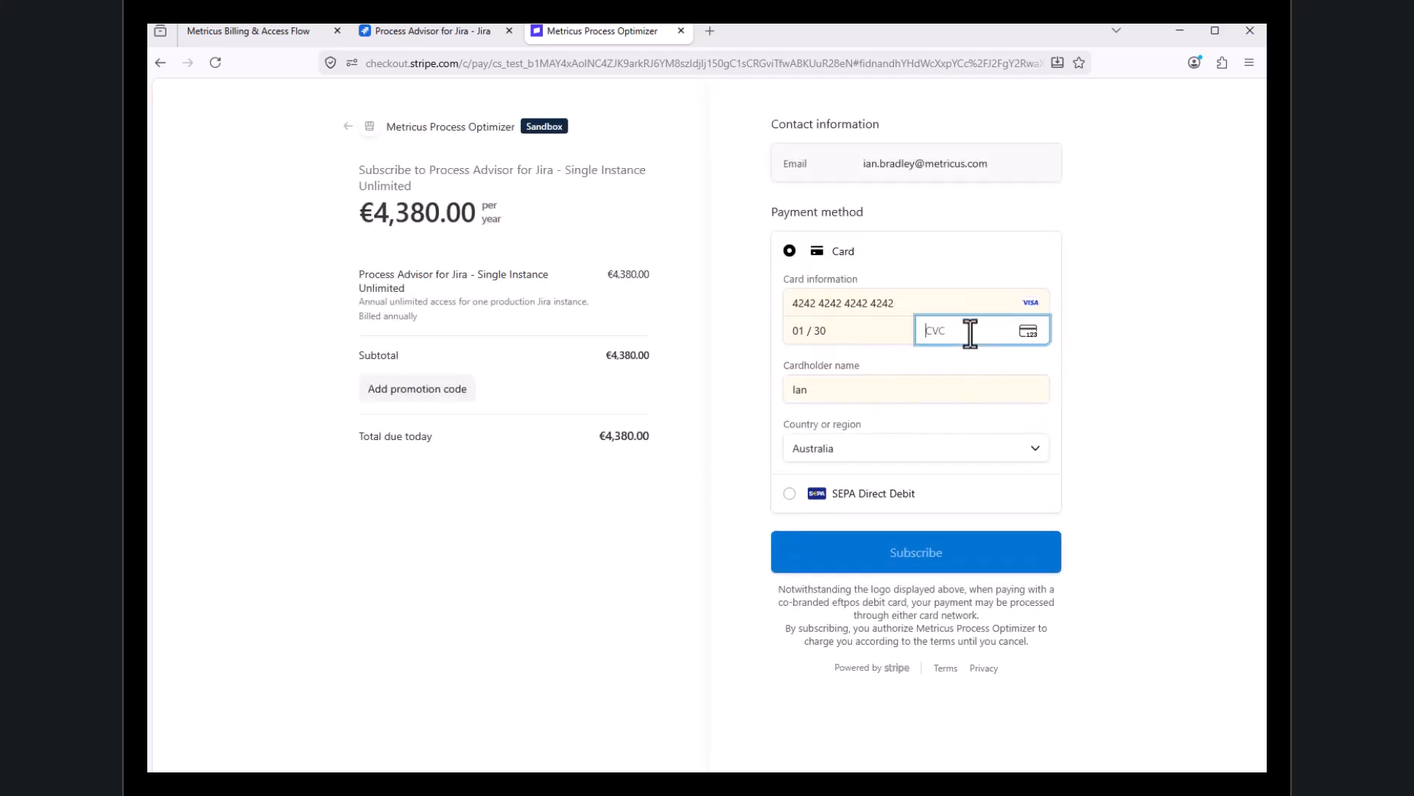
pyautogui.click(925, 564)
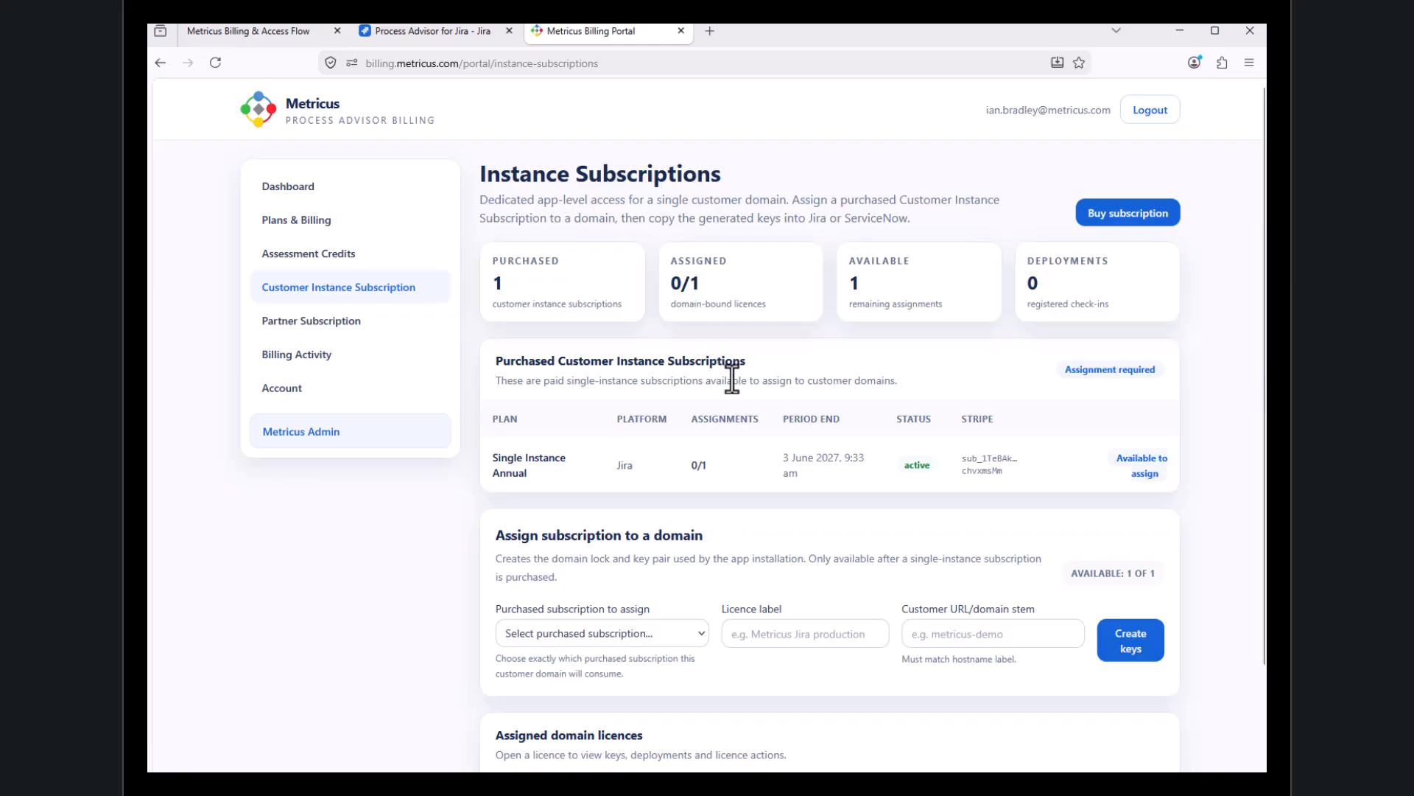
# Assign the Jira Single Instance Annual subscription with licence label "Demo Billing" and customer domain stem "metricus-demo"
pyautogui.scroll(-1, 776, 464)
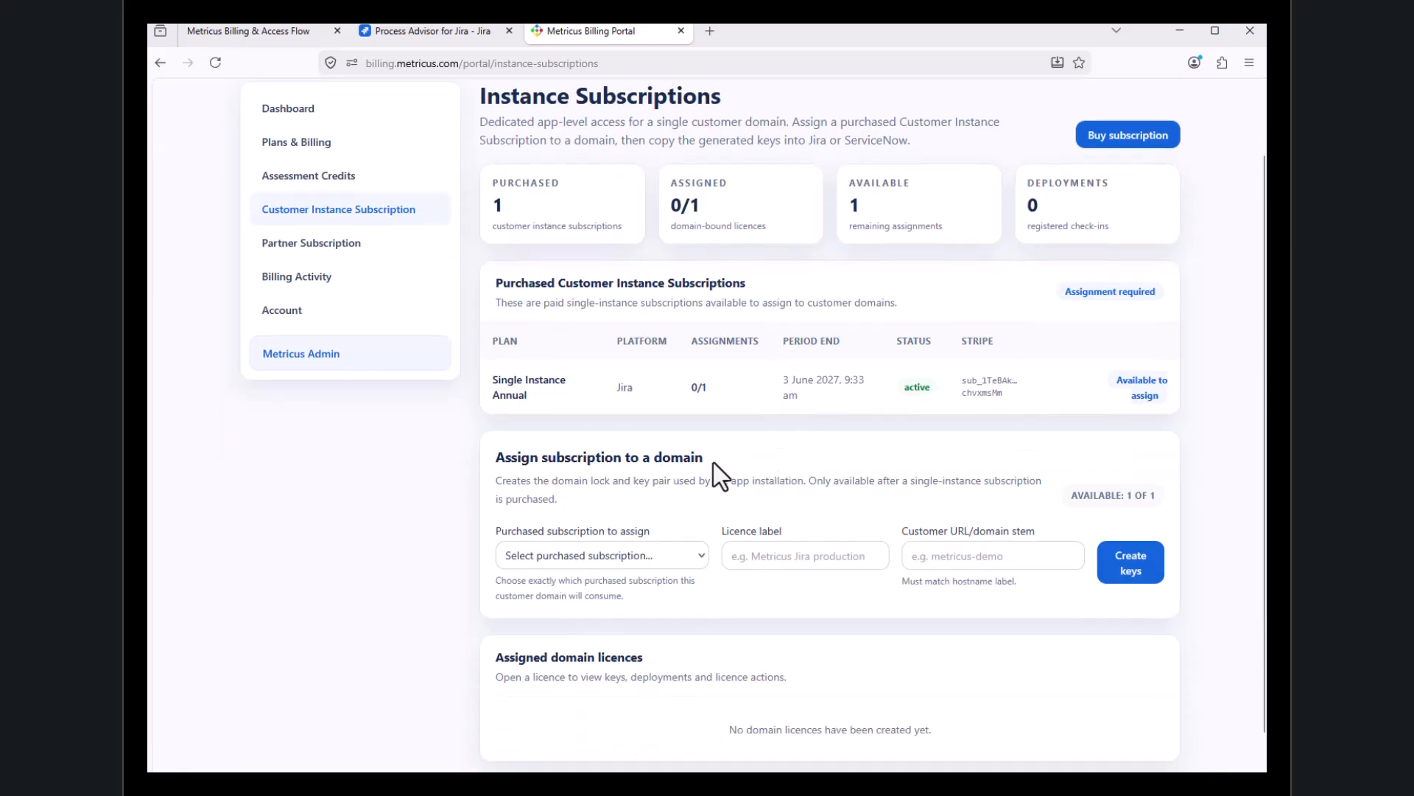
pyautogui.click(652, 554)
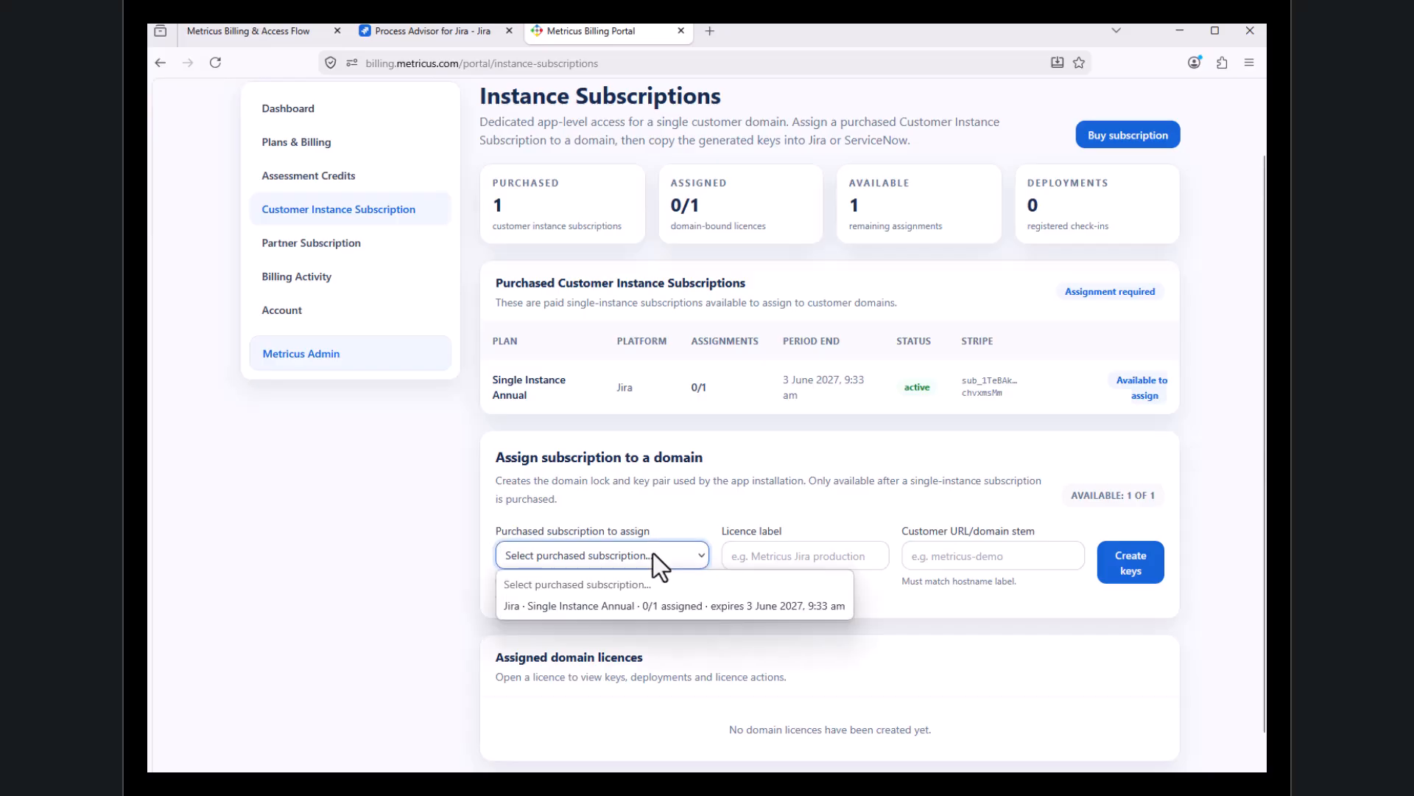
pyautogui.click(635, 604)
pyautogui.click(764, 556)
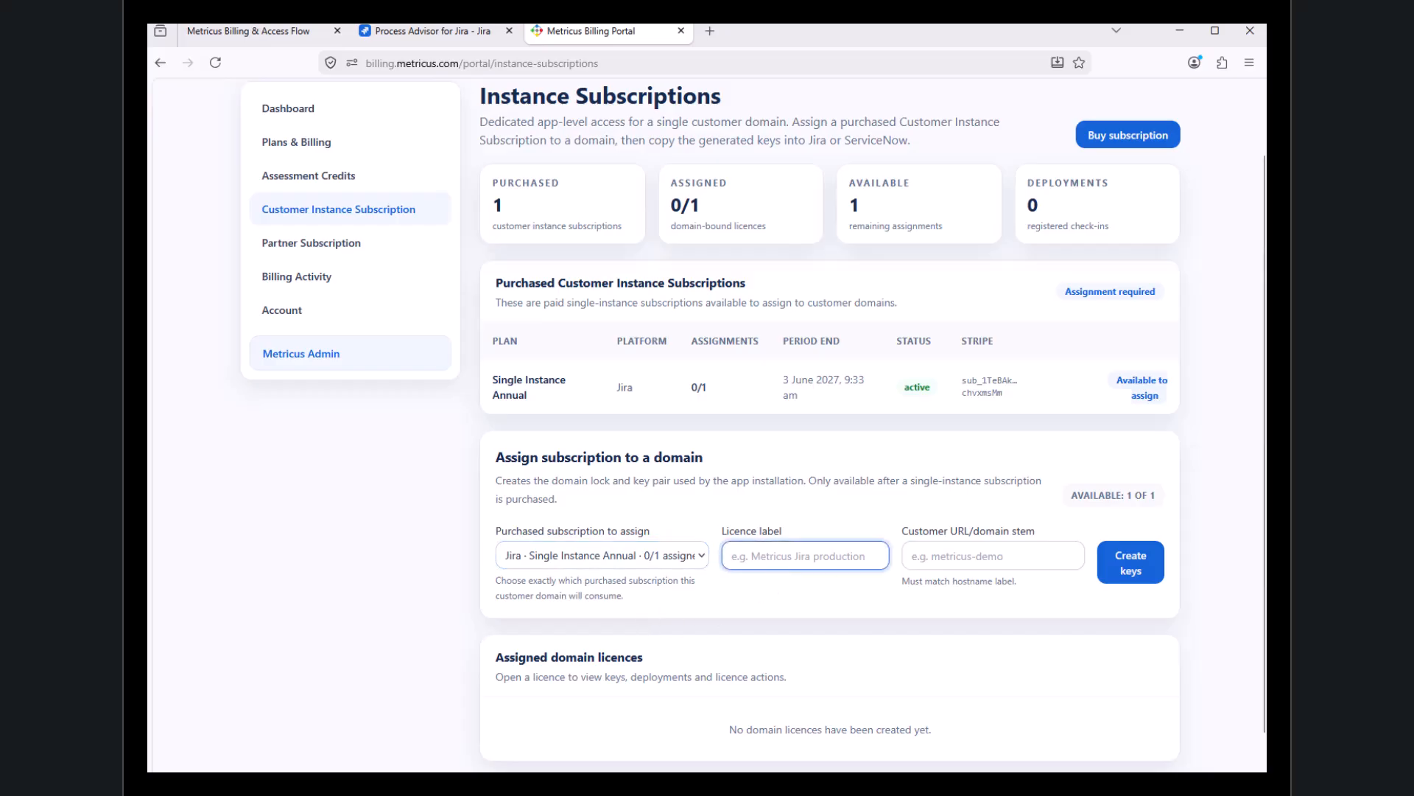
pyautogui.write('Demo Billing')
pyautogui.press('Tab')
pyautogui.write('metricus')
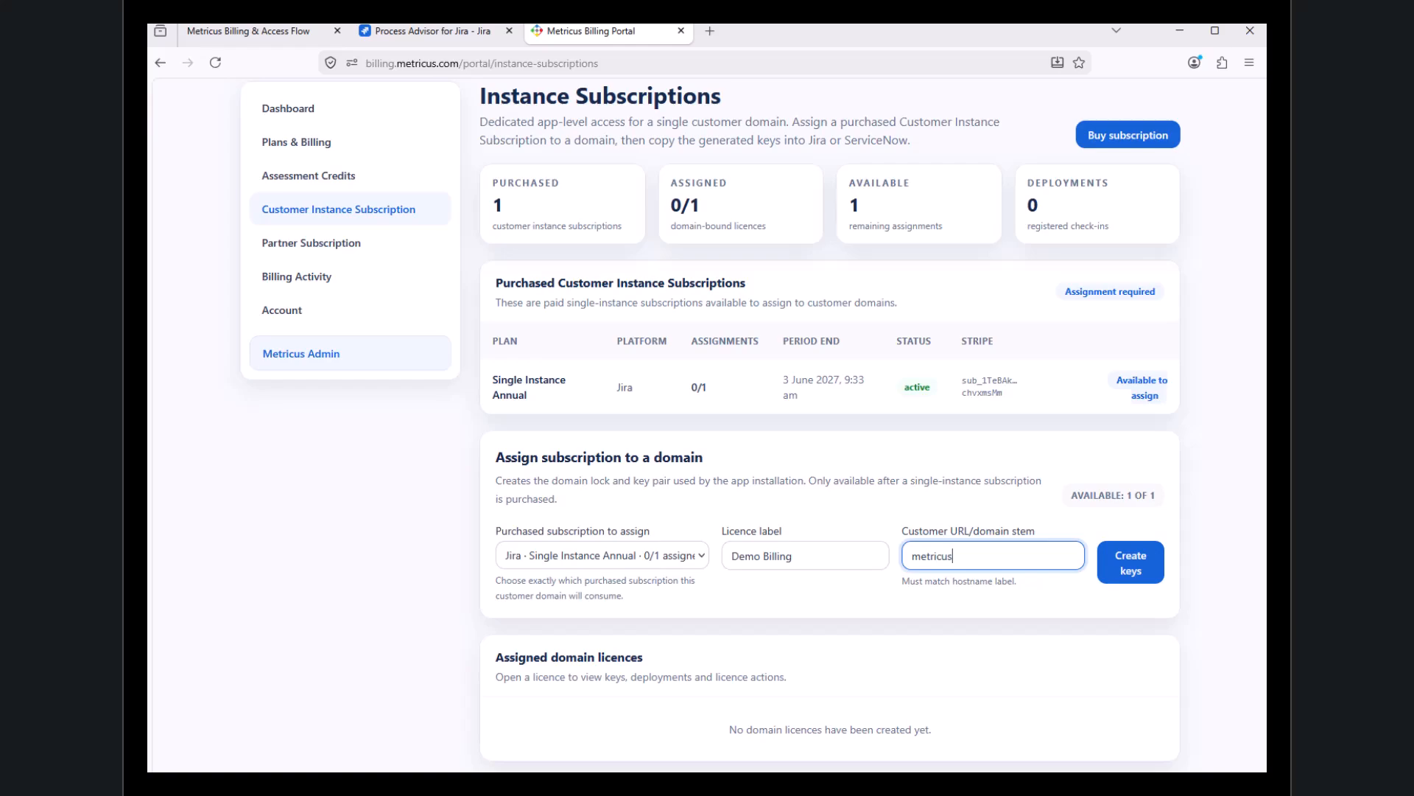
pyautogui.write('-demo')
# Check the domain stem against the Jira site's address and create the instance subscription keys
pyautogui.click(433, 32)
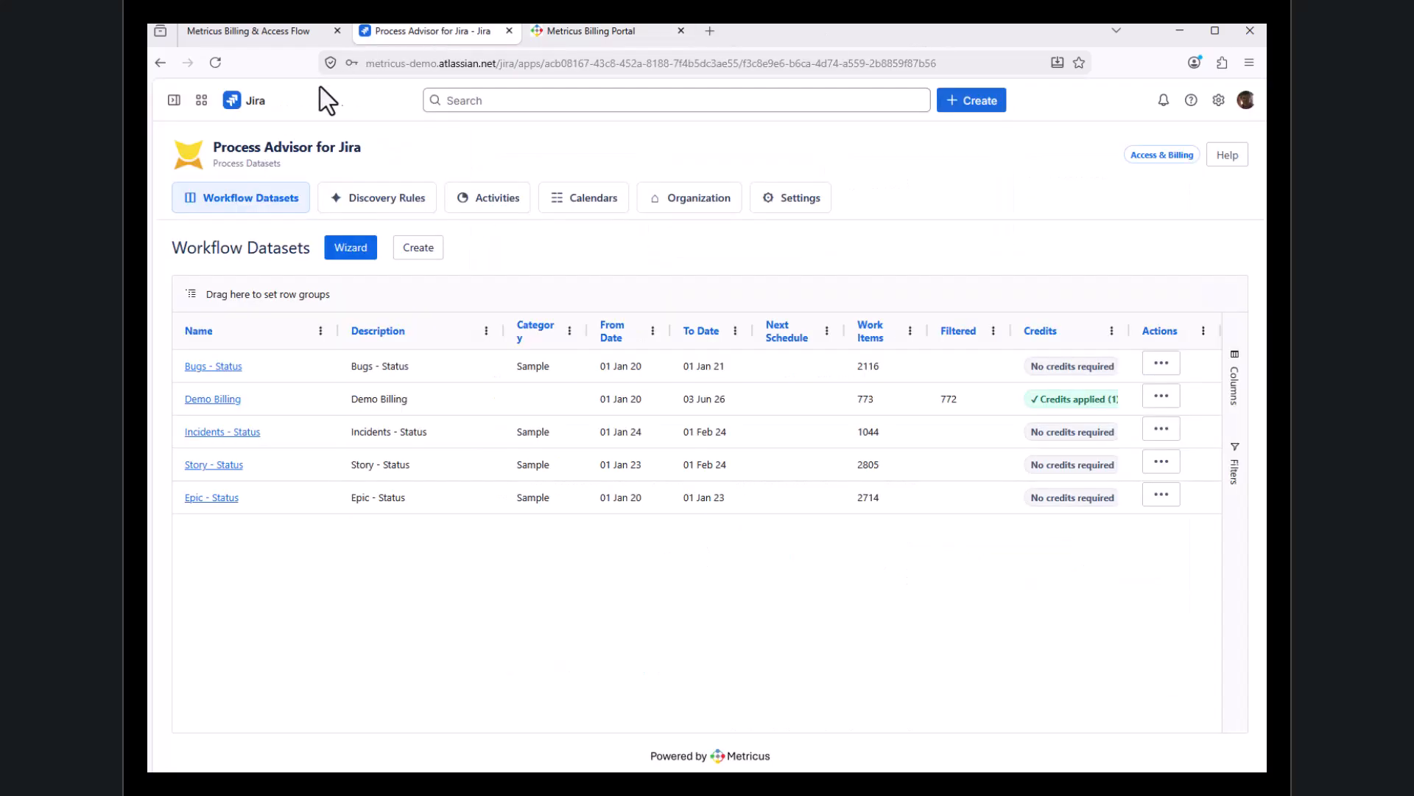
pyautogui.click(582, 31)
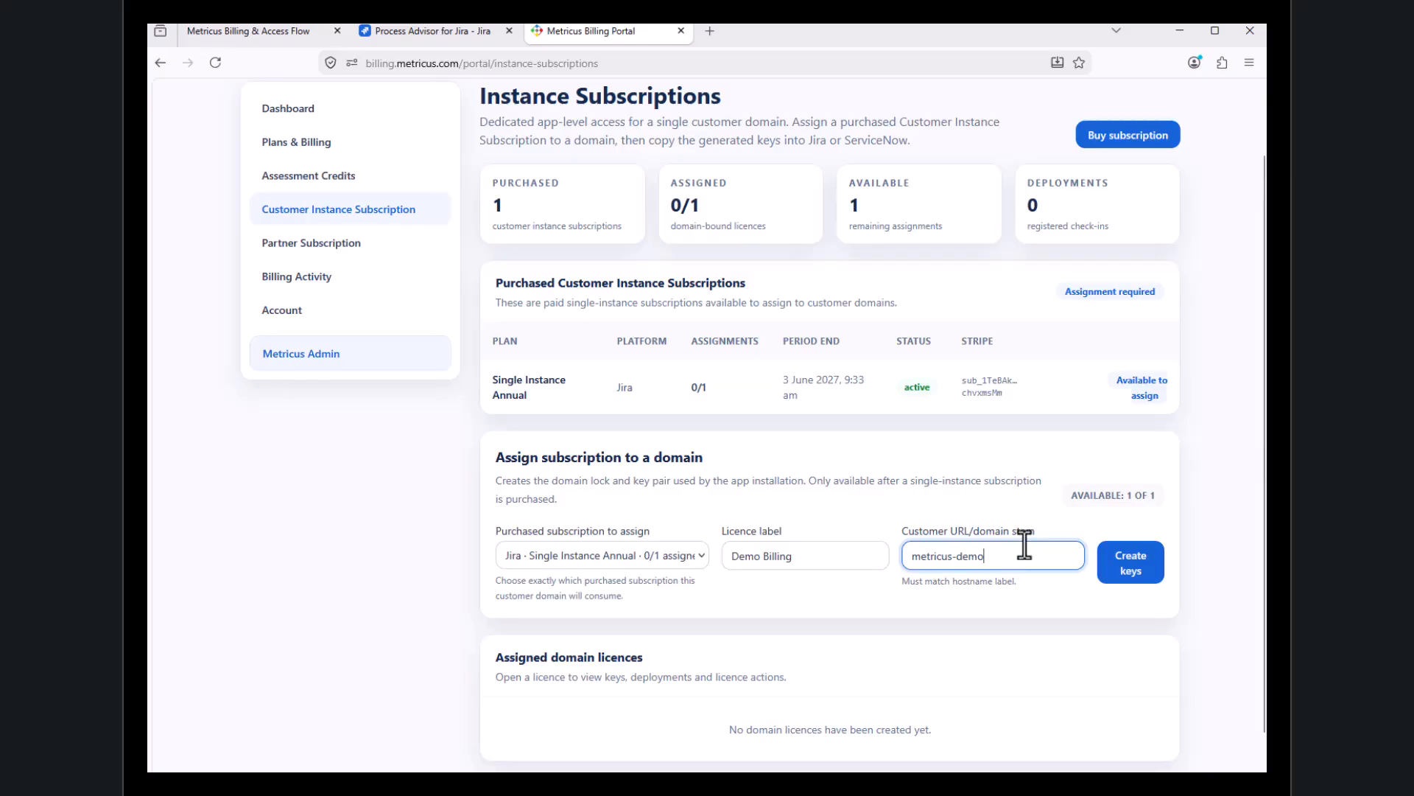
pyautogui.click(1144, 571)
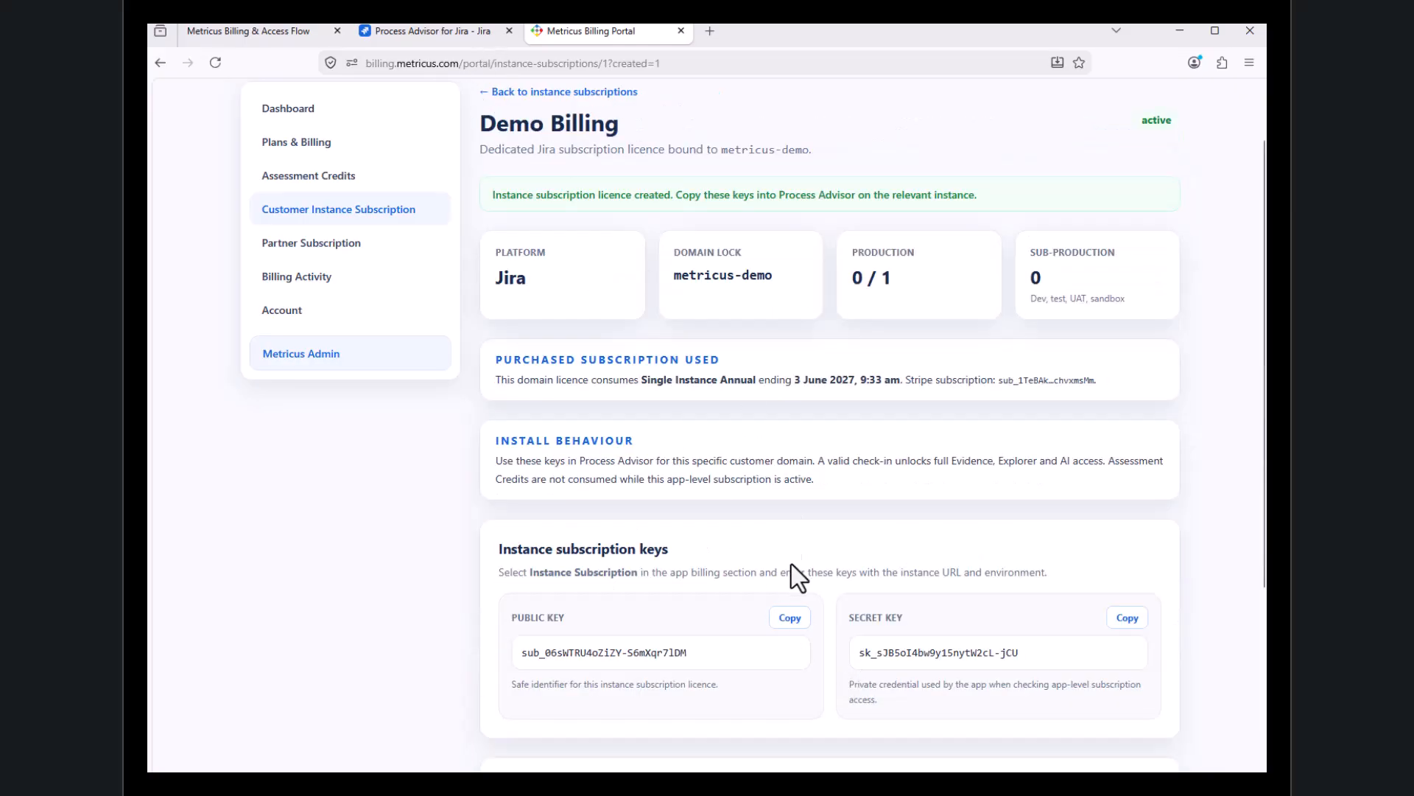
# Copy the instance subscription's public key and paste it as the public integration key in Process Advisor's Access & Billing settings
pyautogui.click(790, 619)
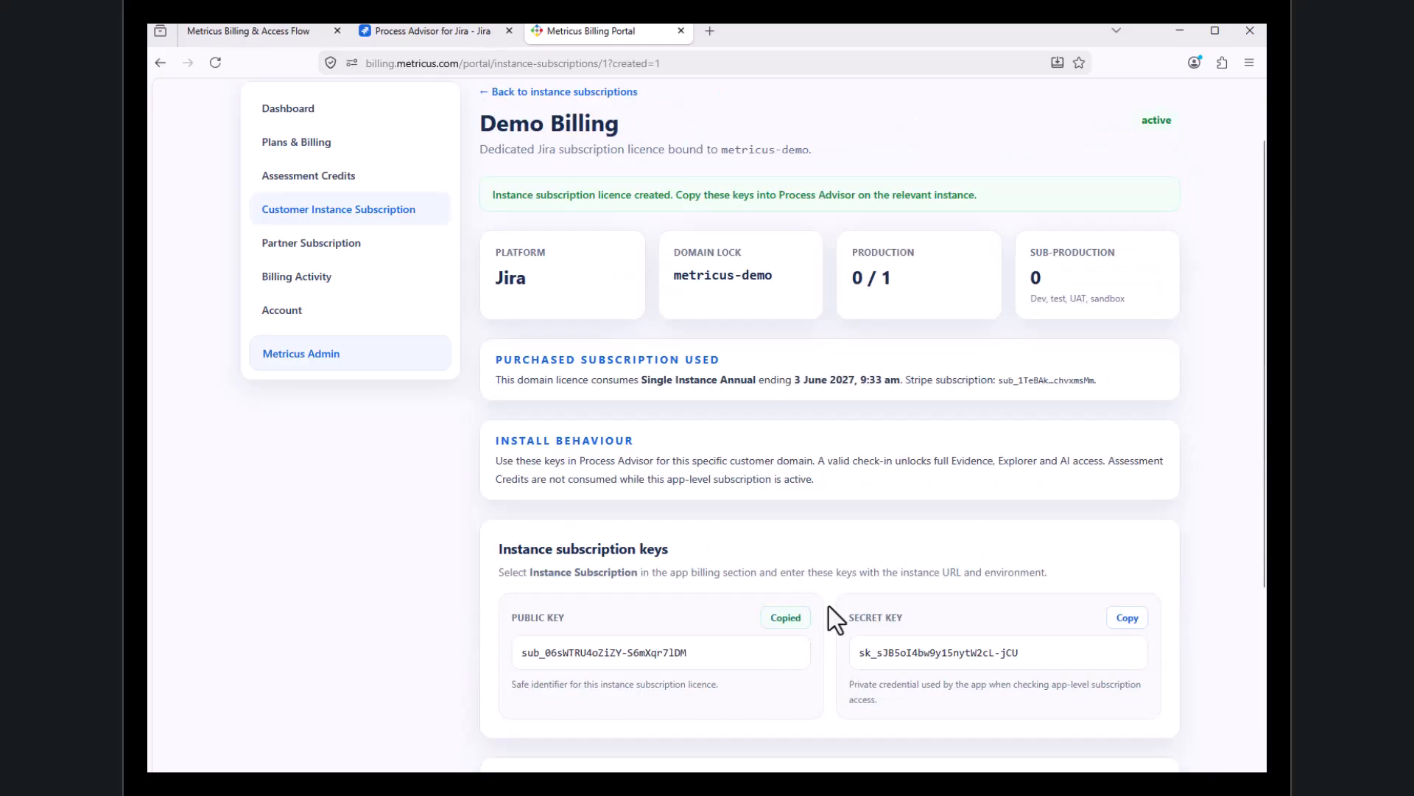
pyautogui.click(453, 29)
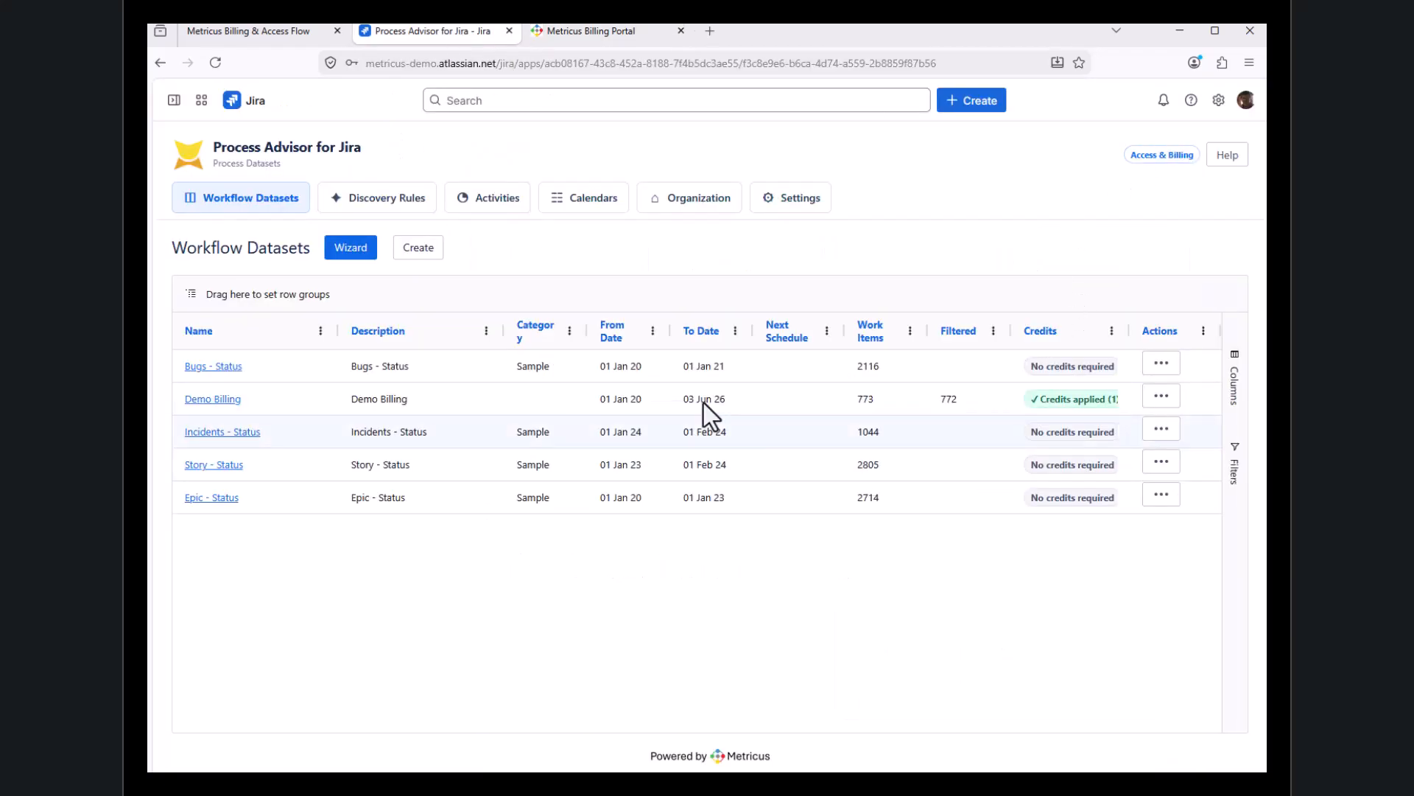
pyautogui.click(807, 206)
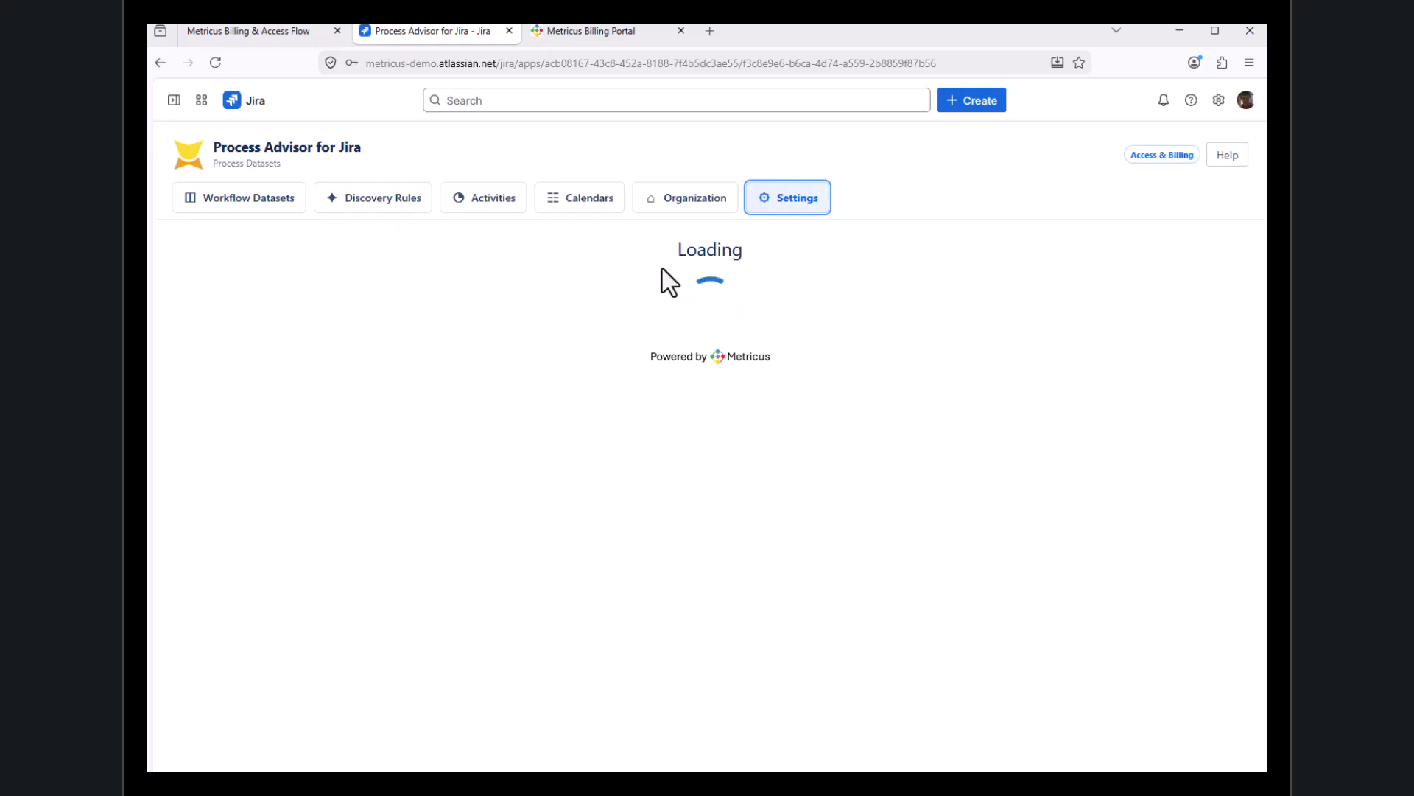
pyautogui.click(326, 248)
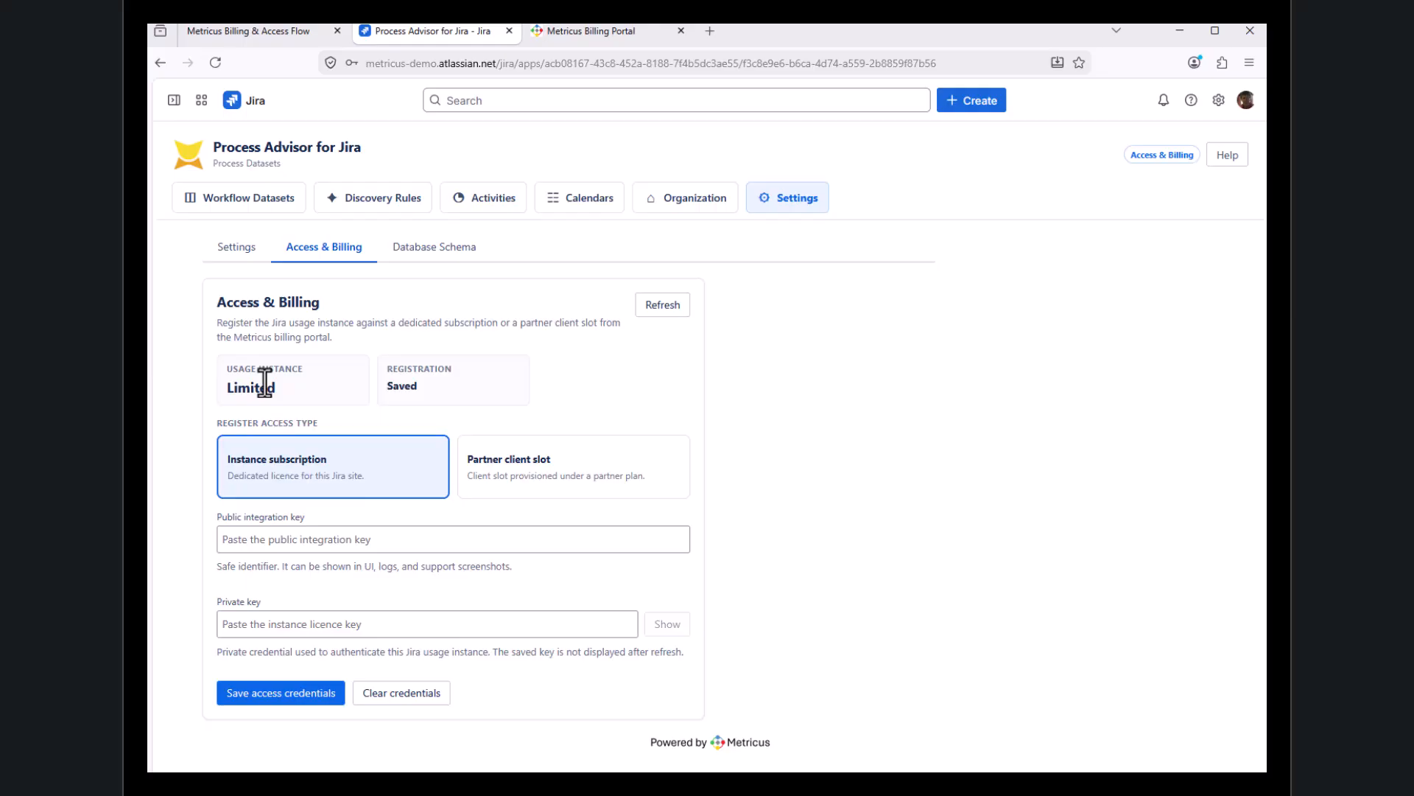
pyautogui.click(385, 538)
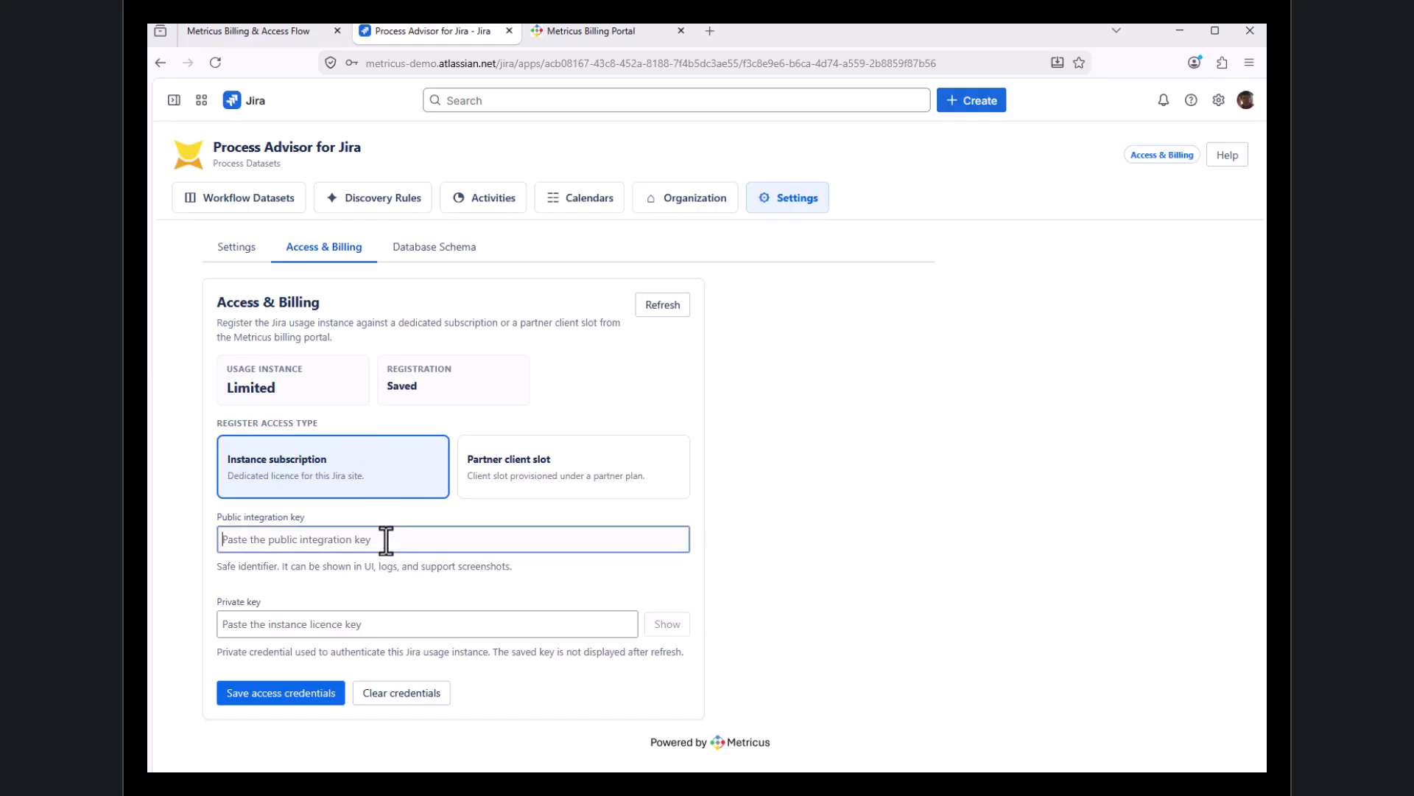
pyautogui.hotkey('ctrl', 'v')
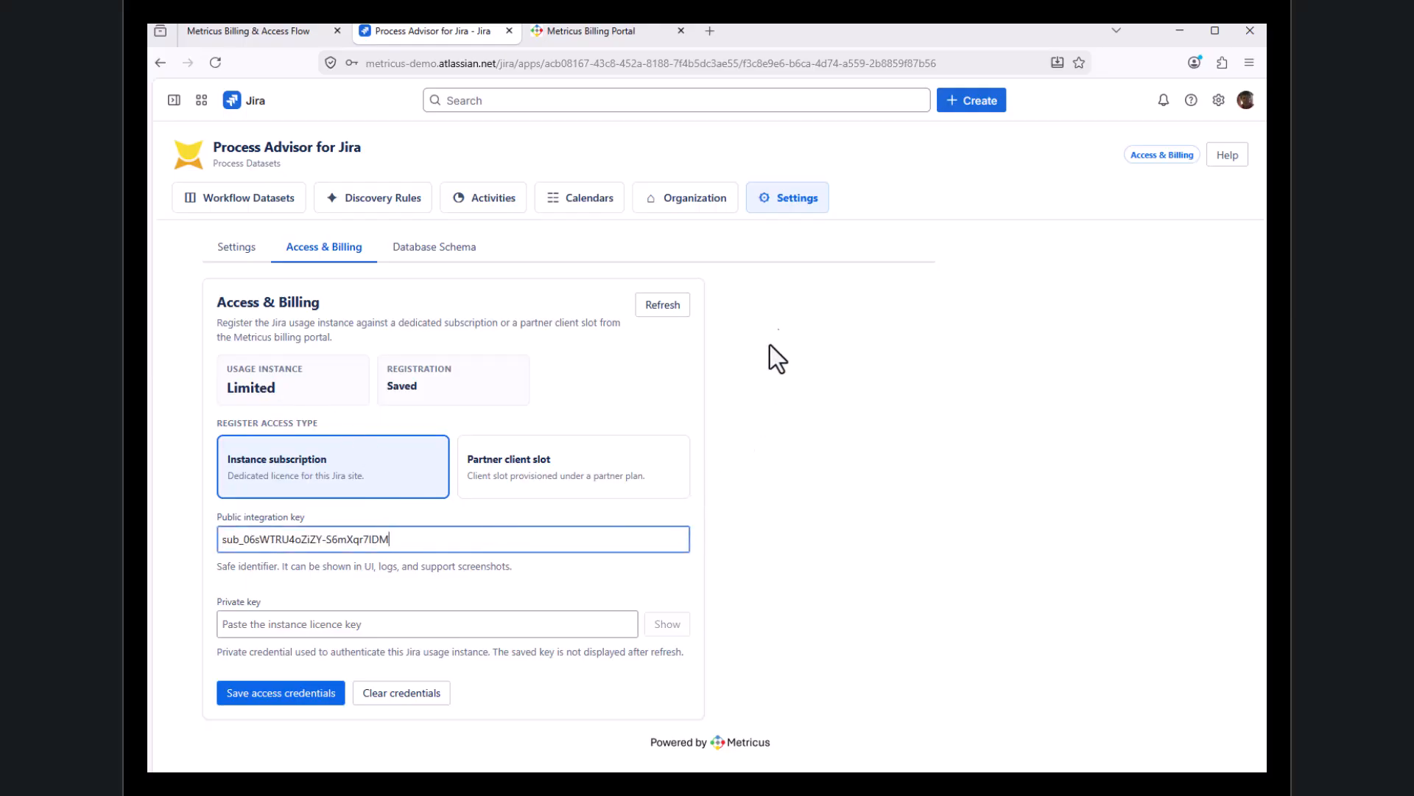
# Copy the secret key from the billing portal, paste it as the private key in Process Advisor, and save the access credentials
pyautogui.click(623, 33)
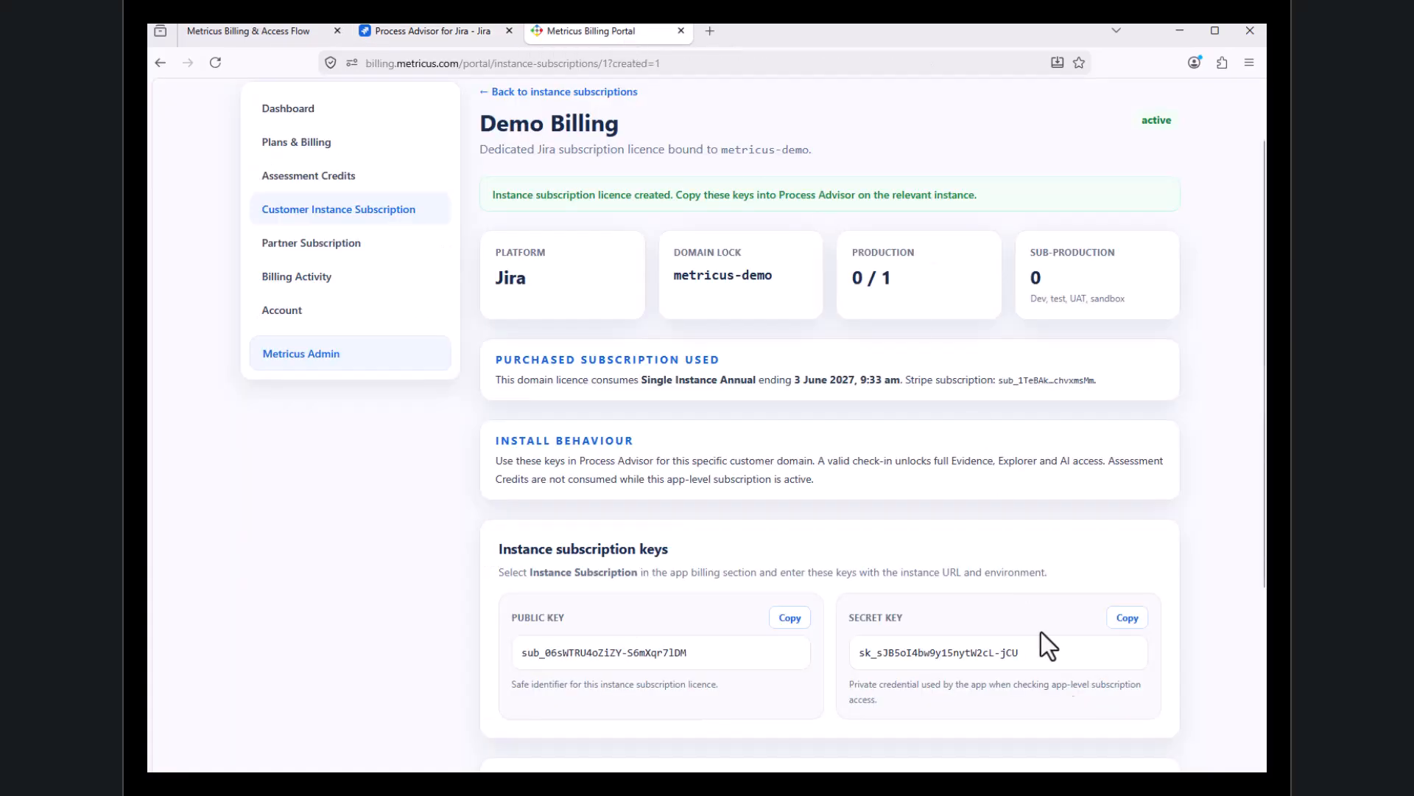
pyautogui.click(1127, 617)
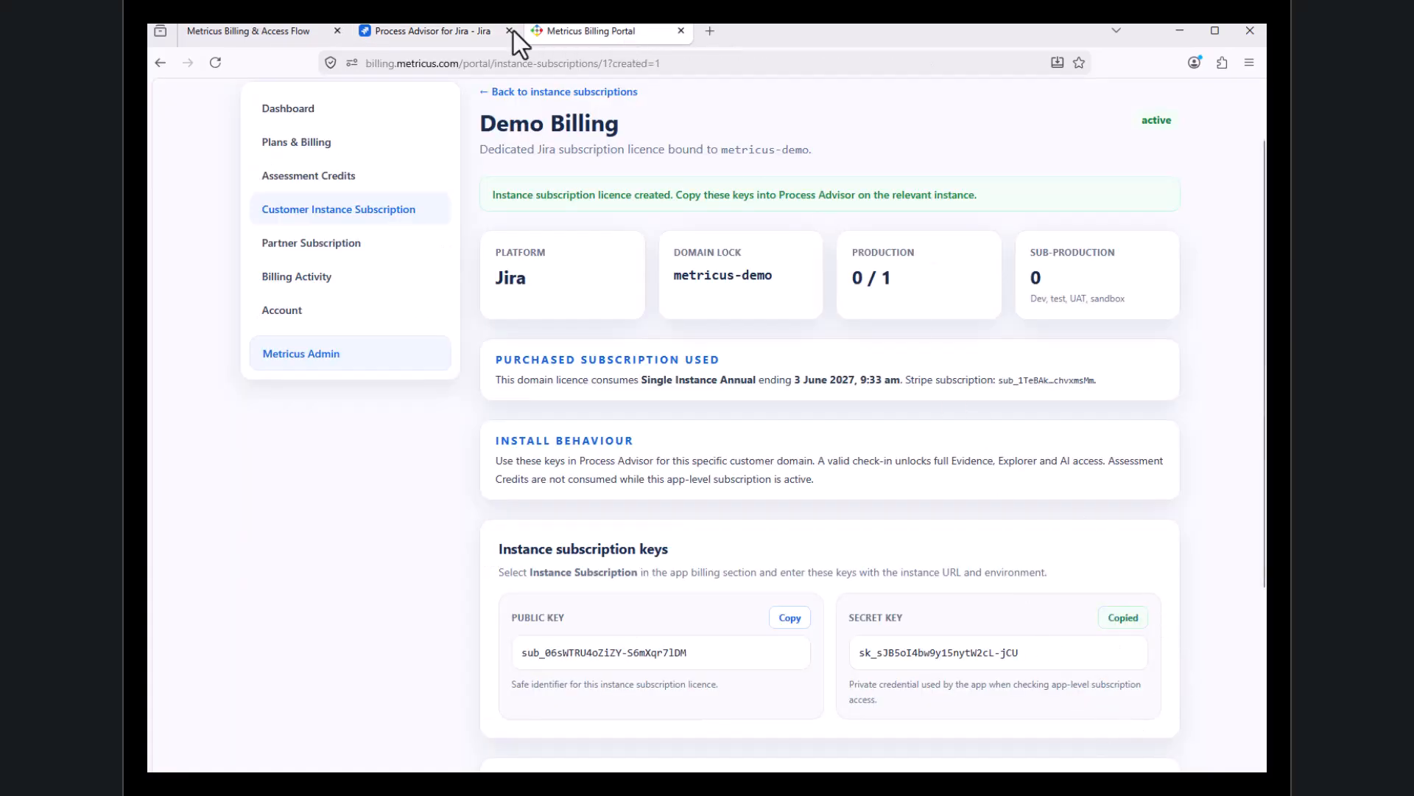
pyautogui.click(445, 32)
pyautogui.click(272, 618)
pyautogui.hotkey('ctrl', 'v')
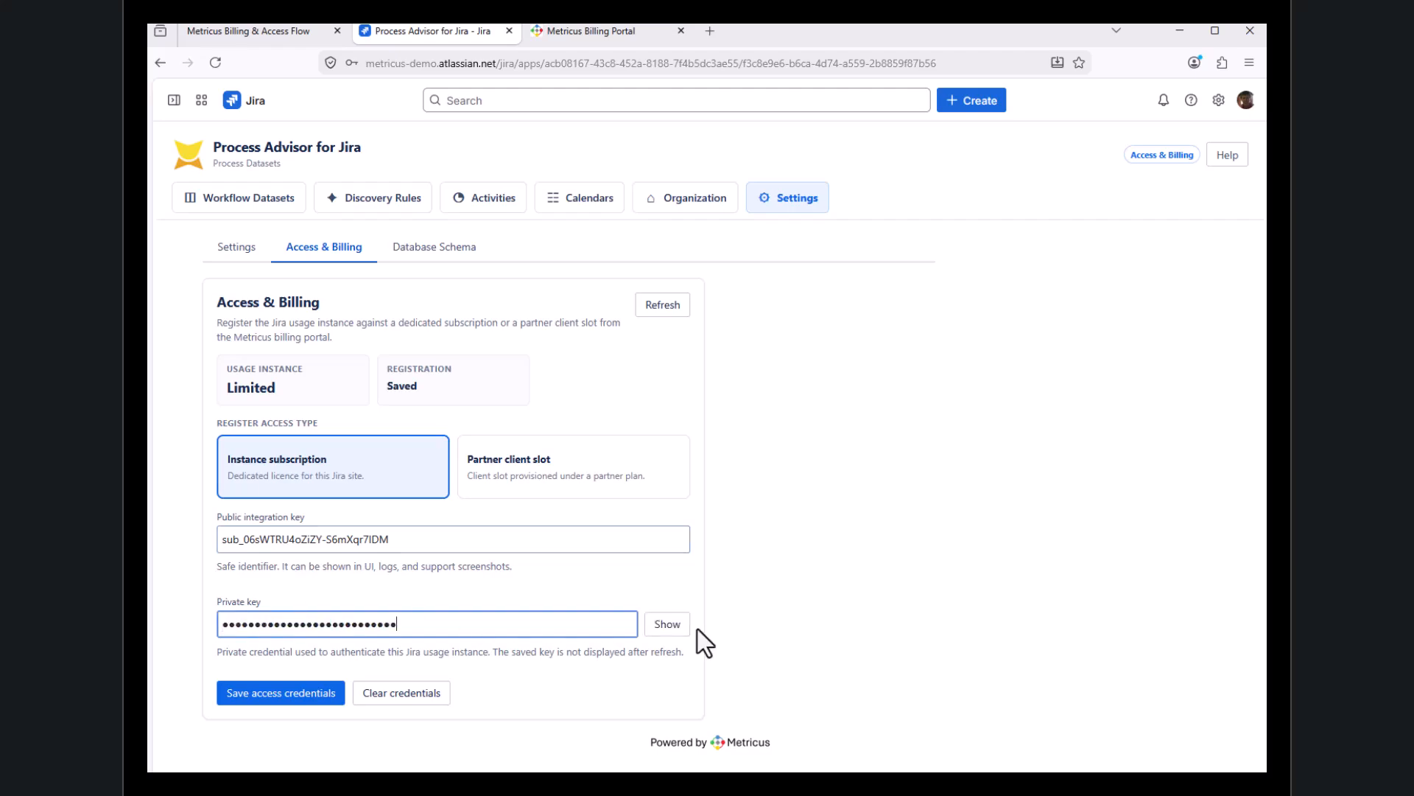
pyautogui.click(293, 696)
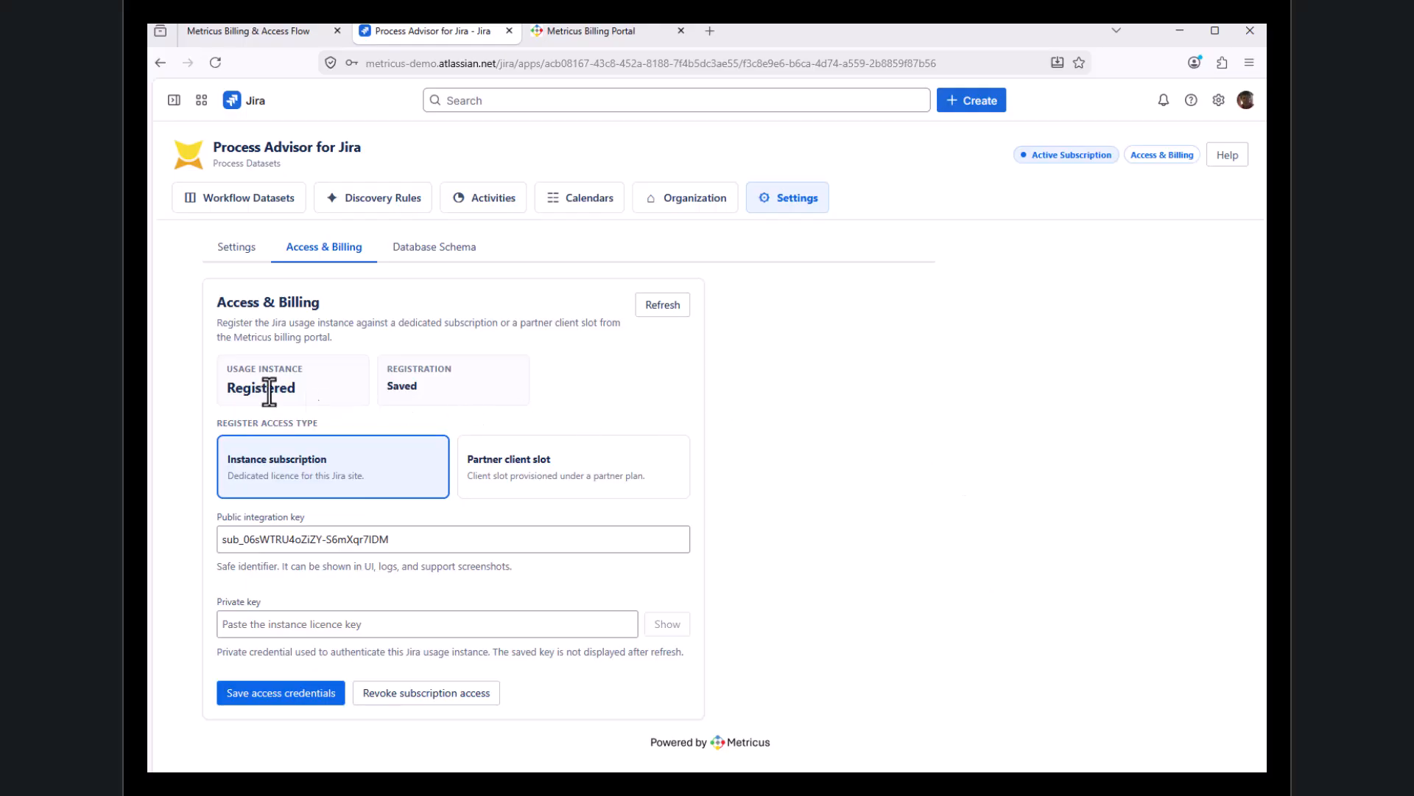
# Review the credit requirements in the Workflow Datasets list and open the Demo Billing dataset
pyautogui.click(254, 214)
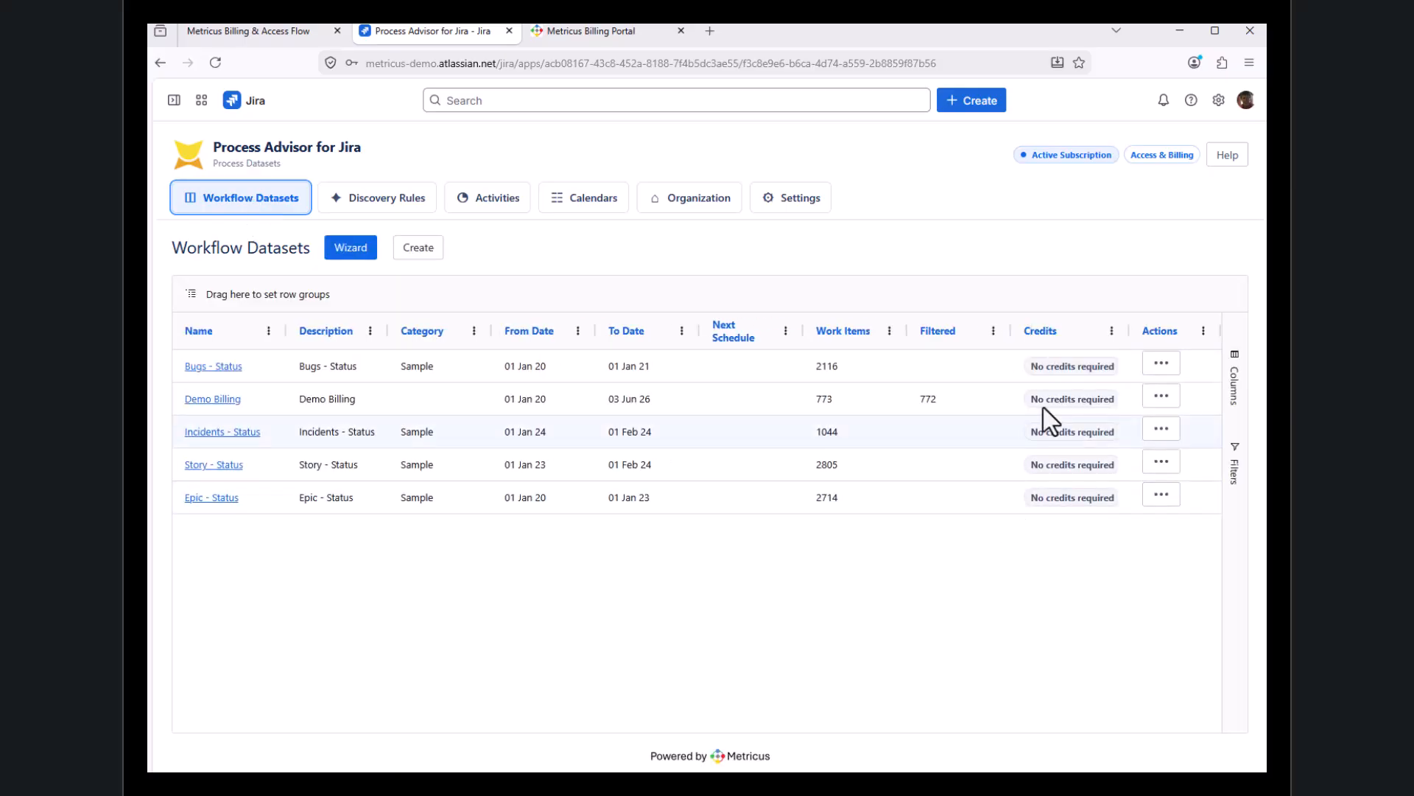
pyautogui.moveTo(1096, 473)
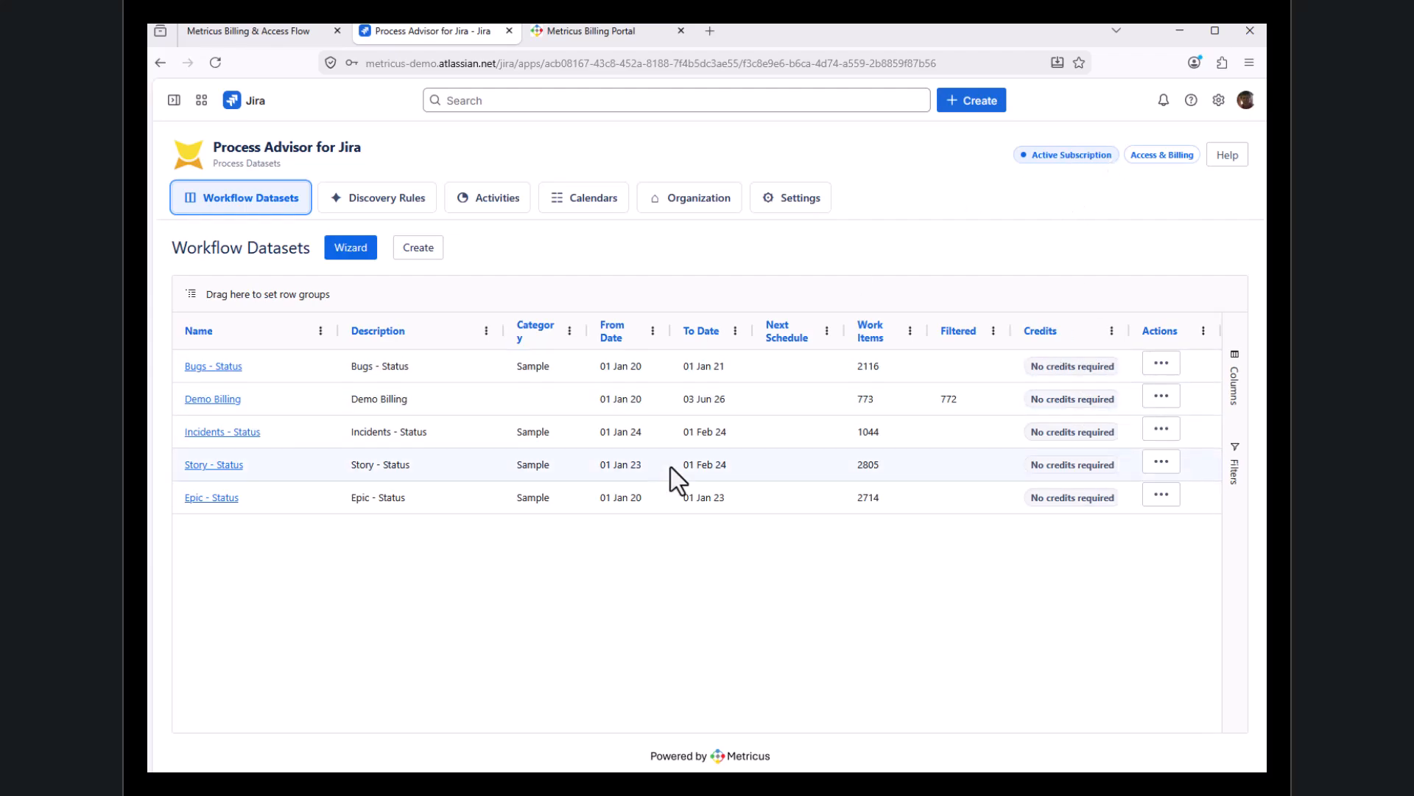
pyautogui.click(217, 400)
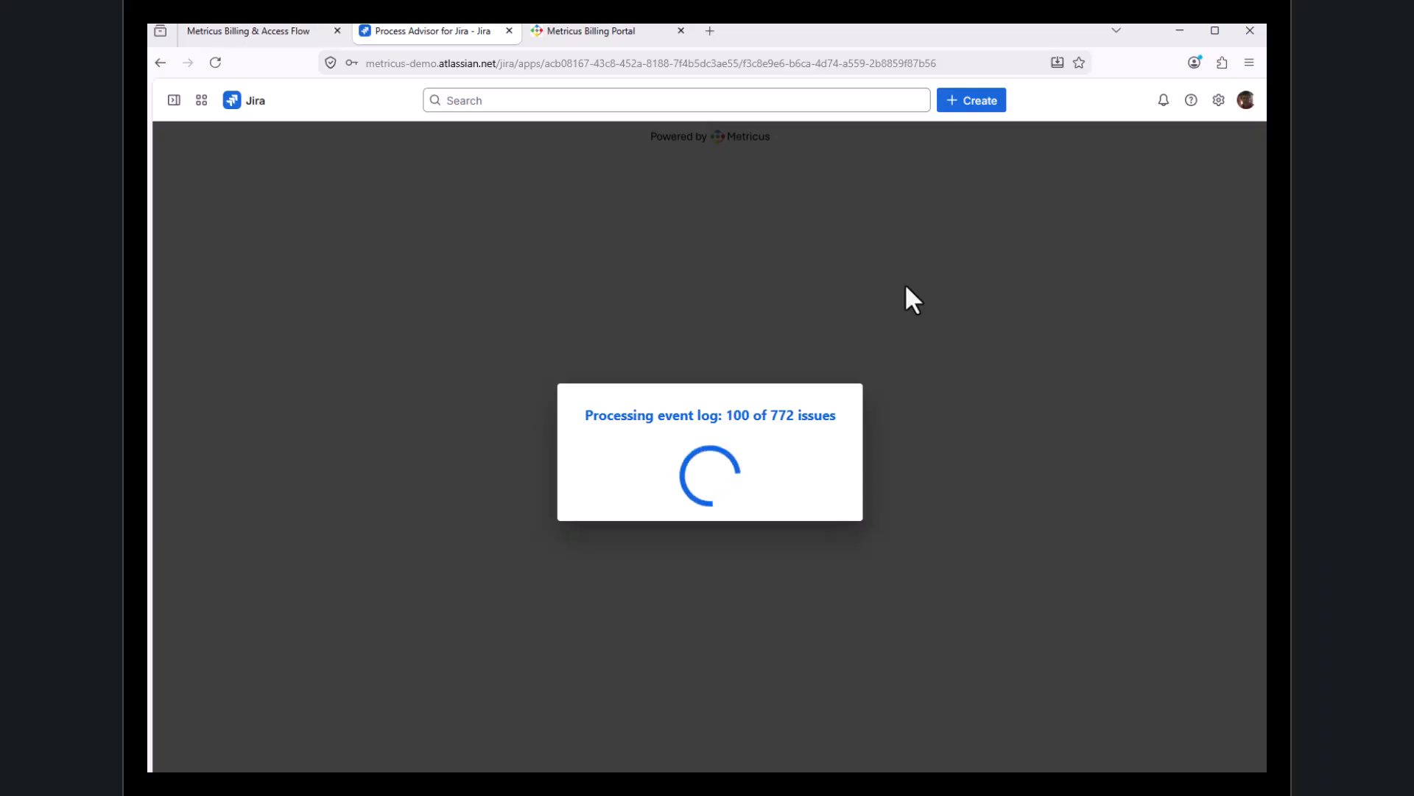
# Switch to the billing portal and review the Jira plans, including the Partner Tier, with prices displayed in EUR
pyautogui.click(608, 34)
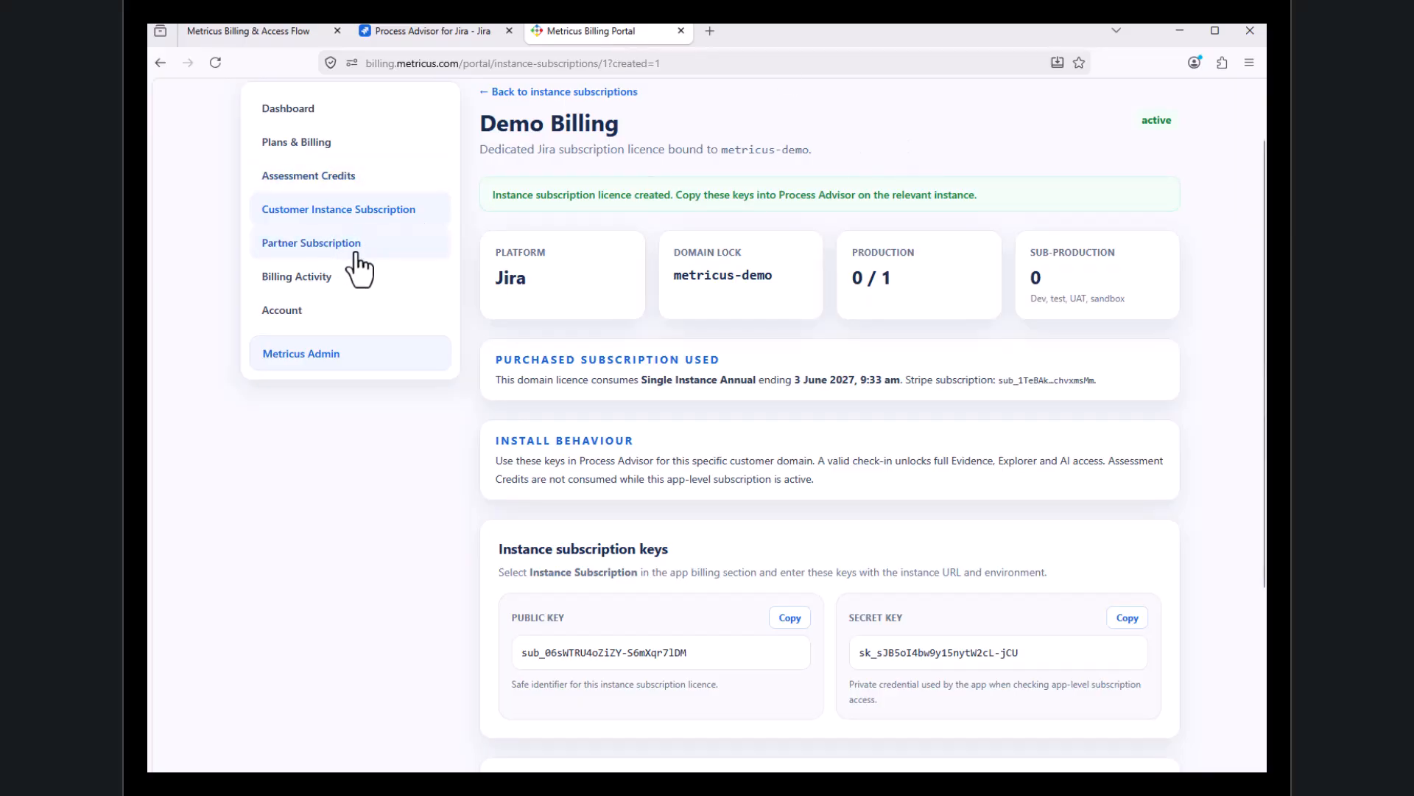
pyautogui.click(303, 143)
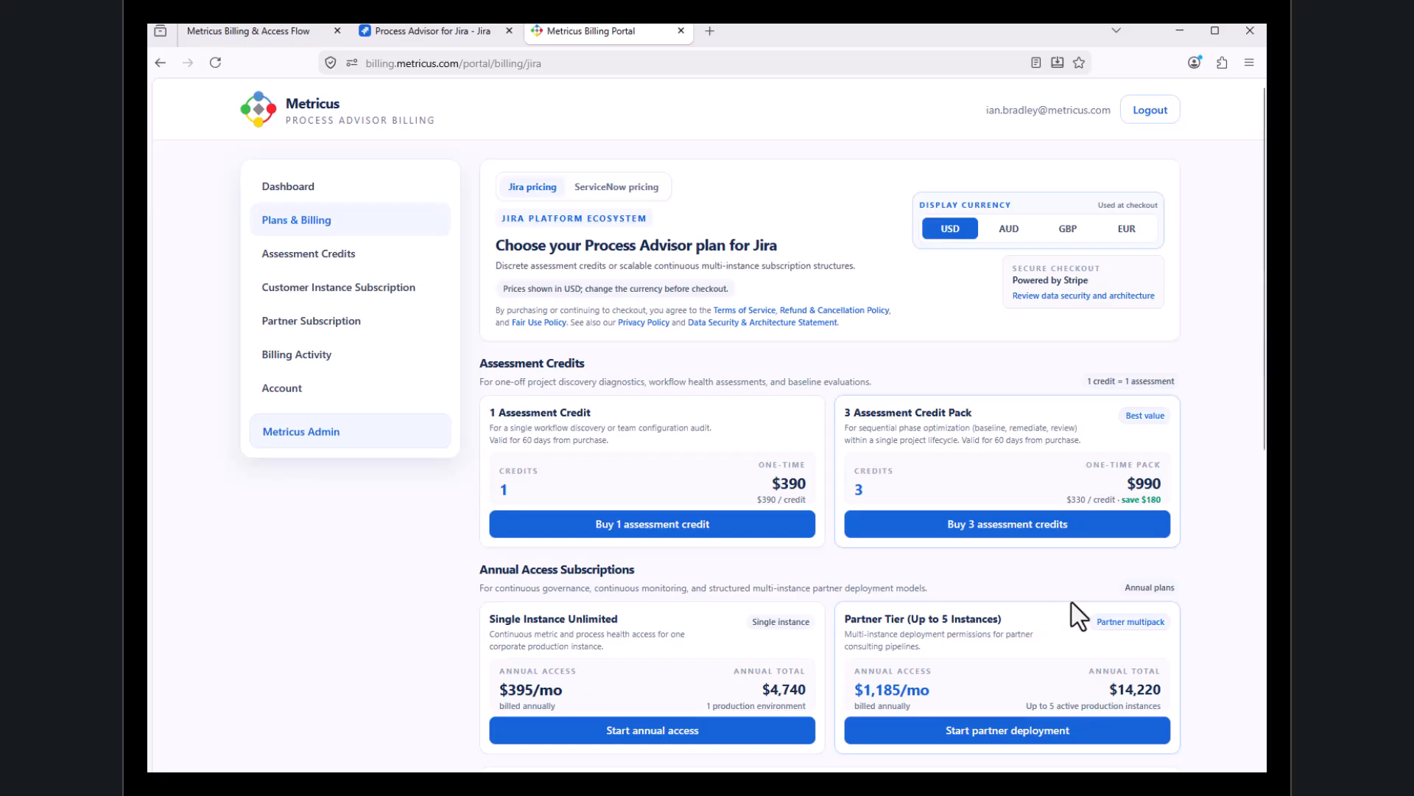
pyautogui.scroll(-2, 1072, 604)
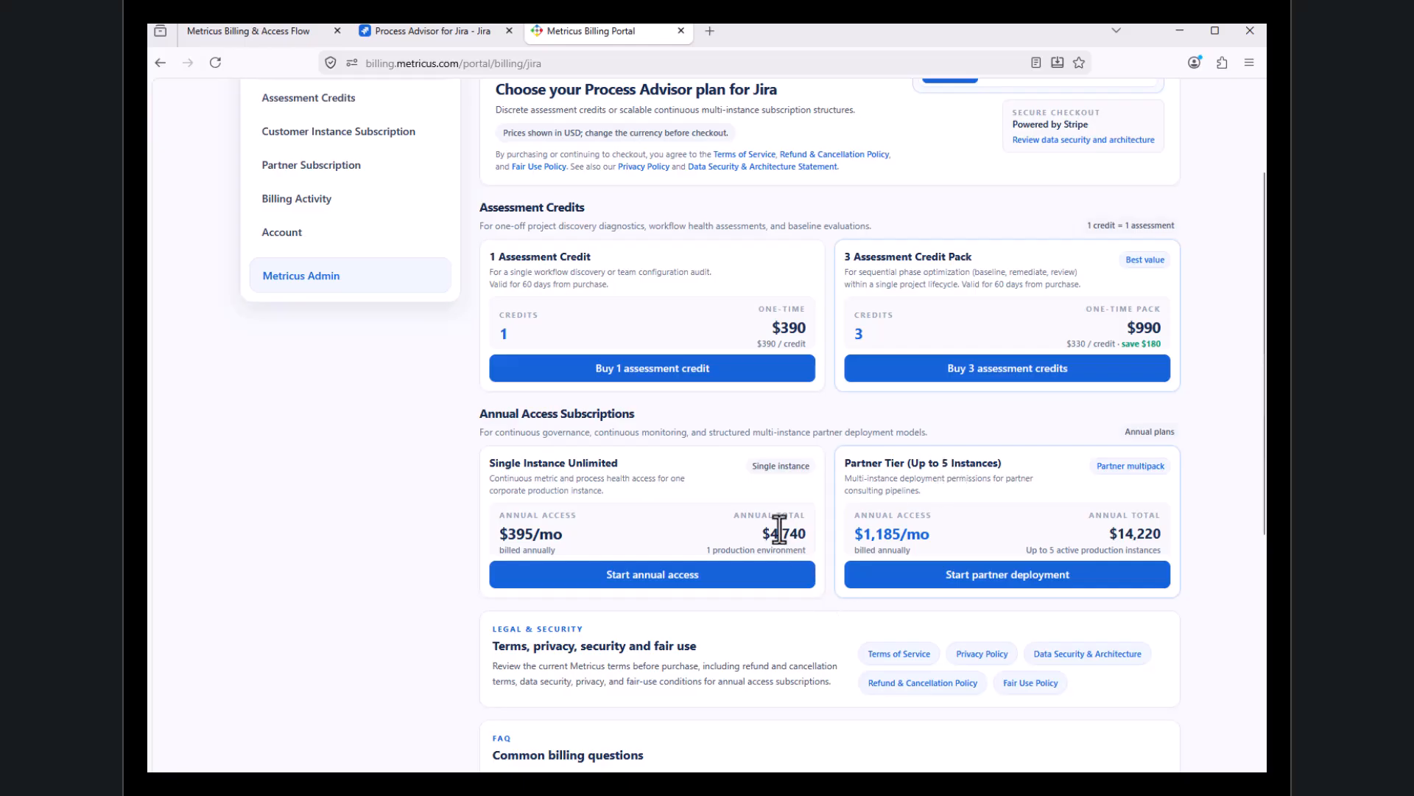
pyautogui.scroll(3, 1154, 242)
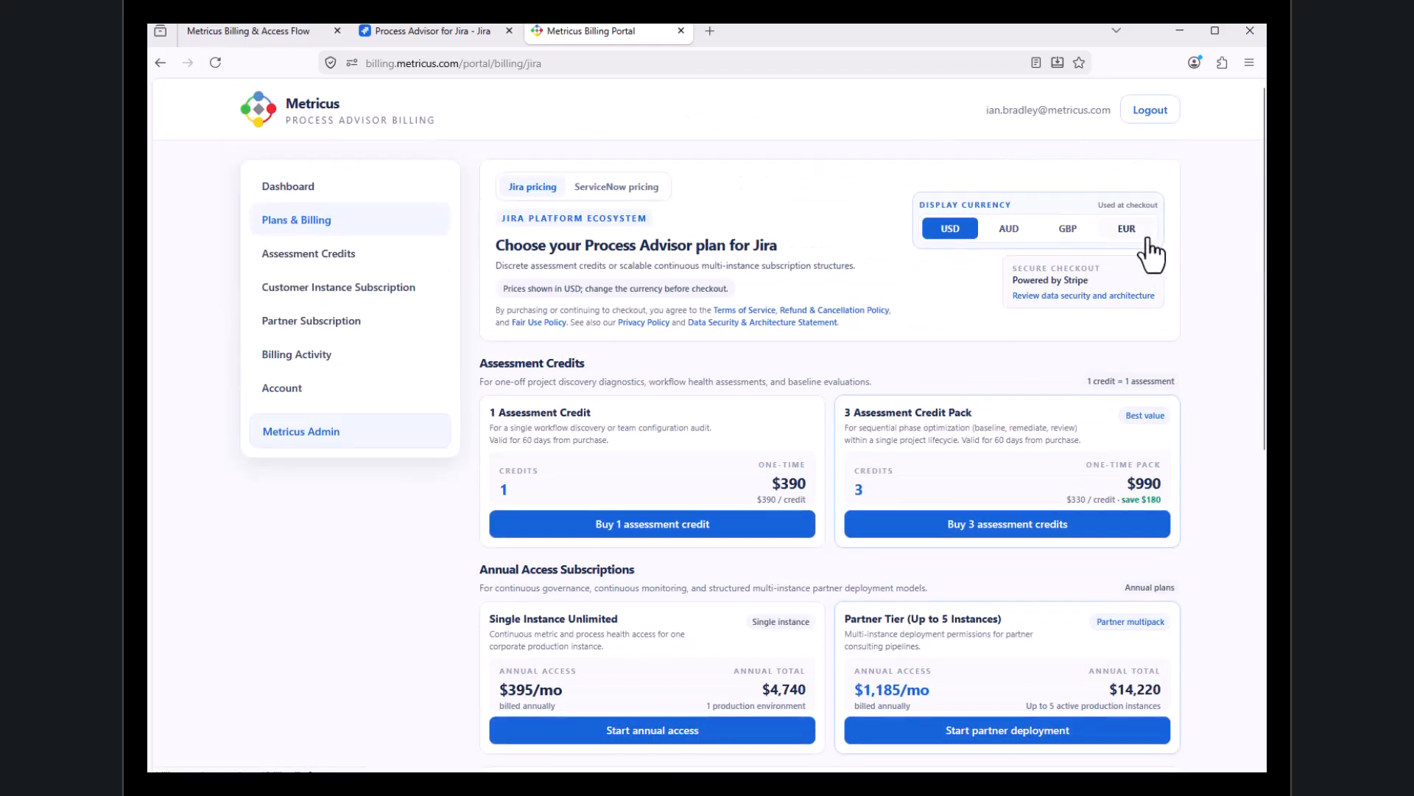
pyautogui.click(1126, 230)
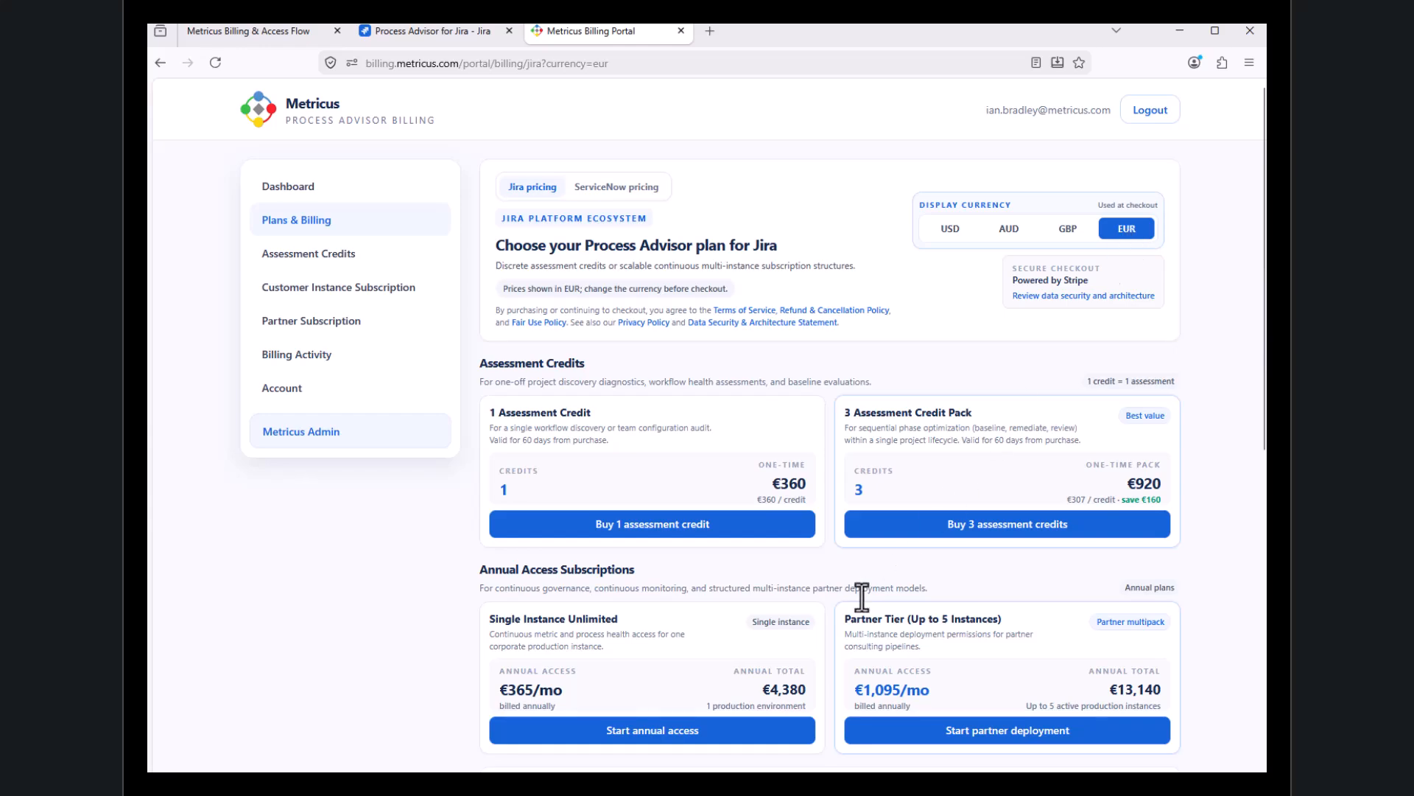
pyautogui.scroll(-1, 958, 582)
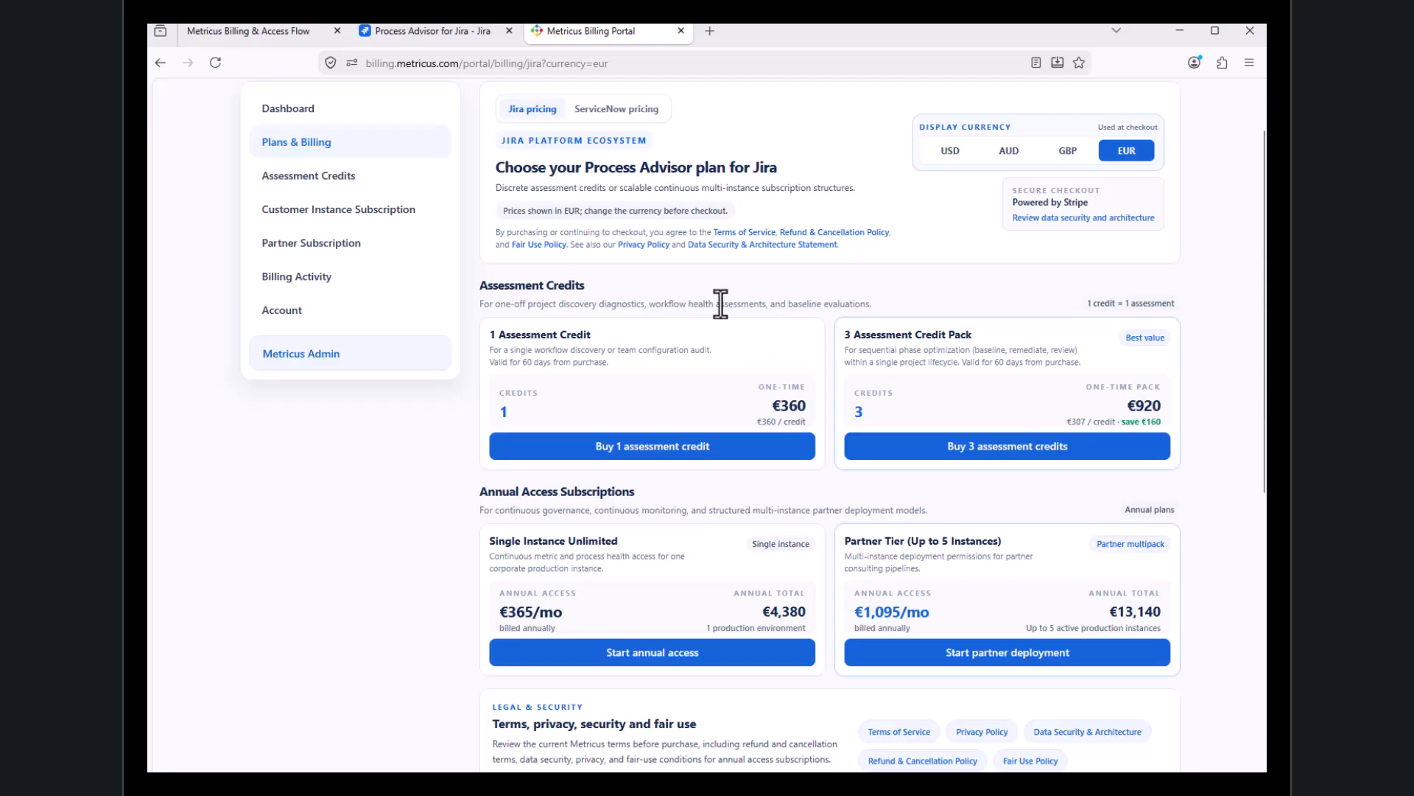
# Switch back to Process Advisor for Jira and return from the Demo Billing dataset to the datasets list
pyautogui.click(439, 31)
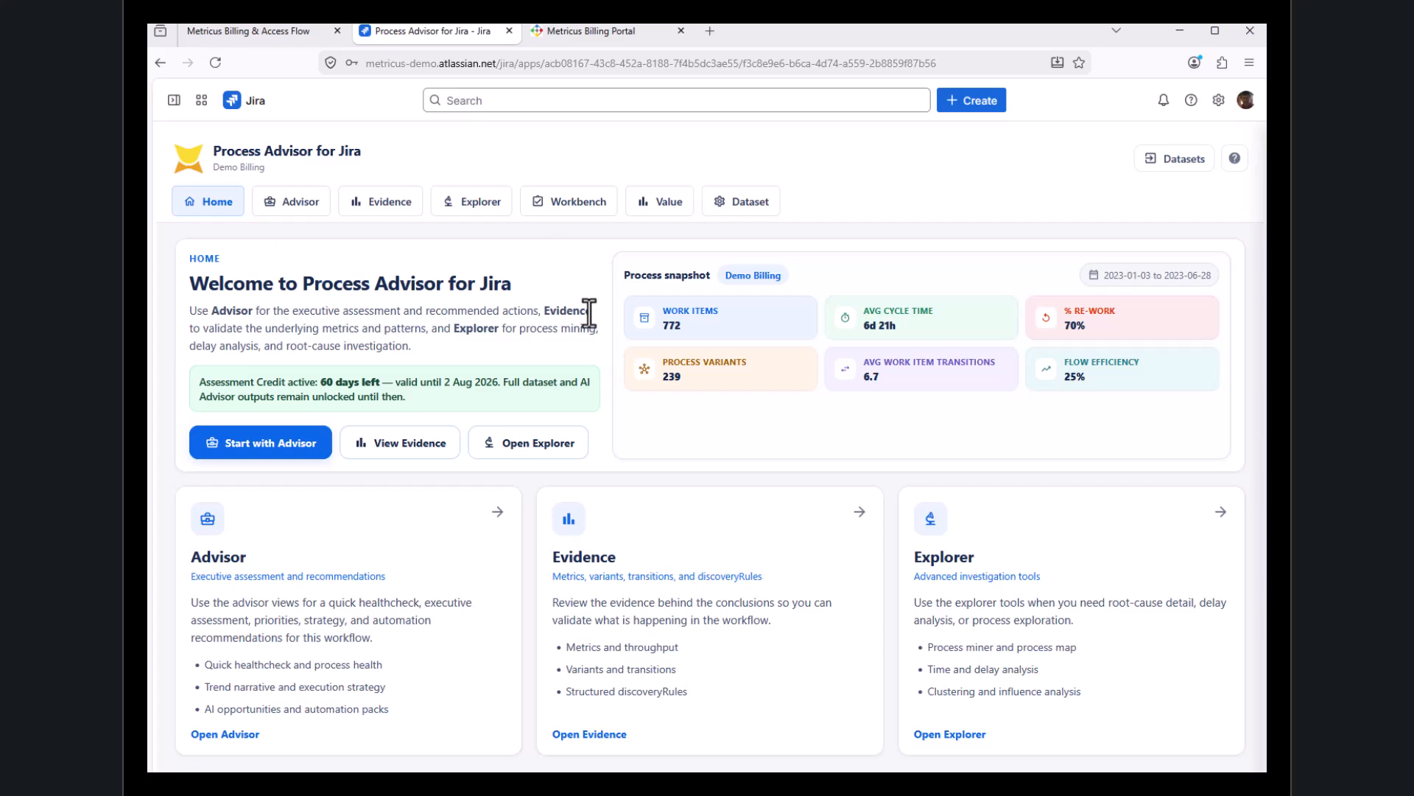
pyautogui.click(1187, 165)
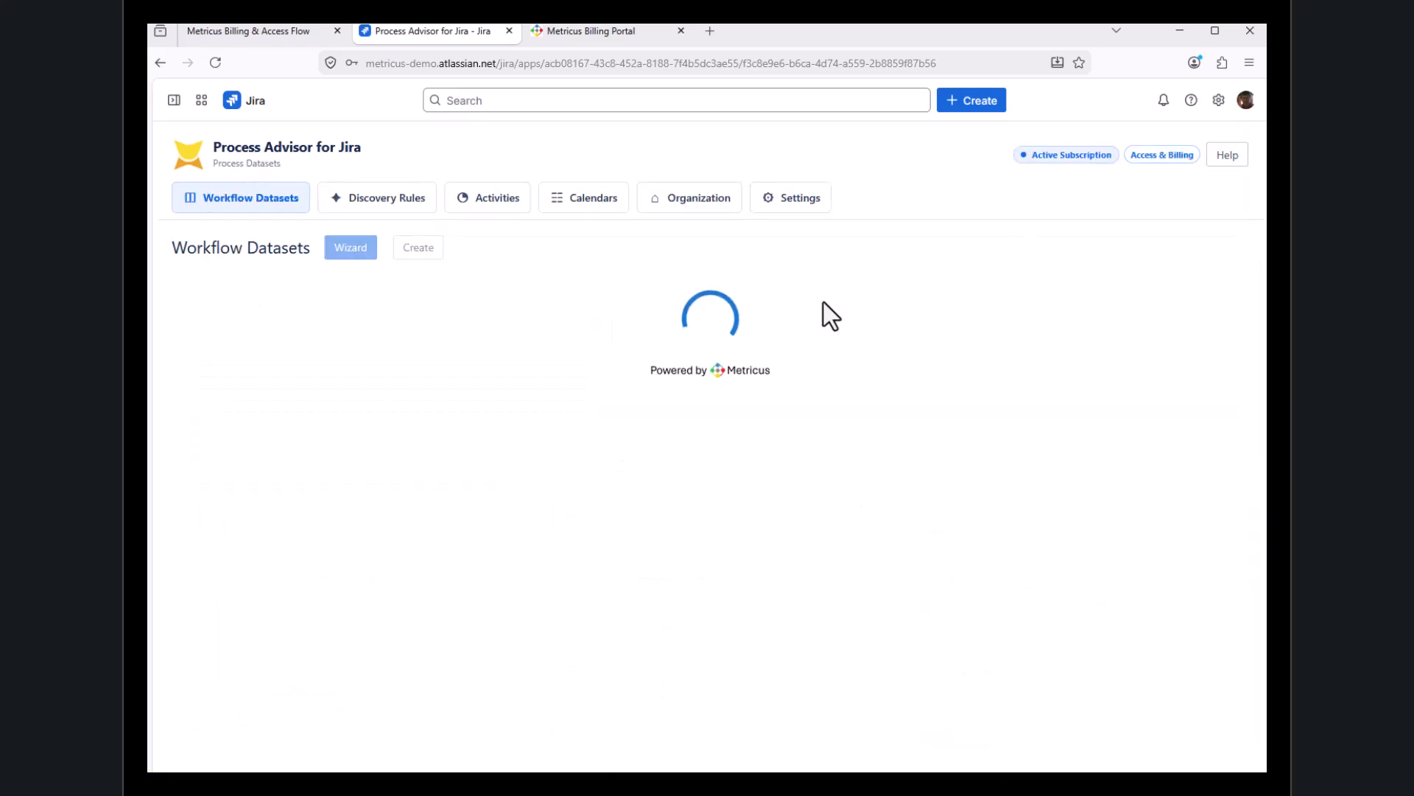